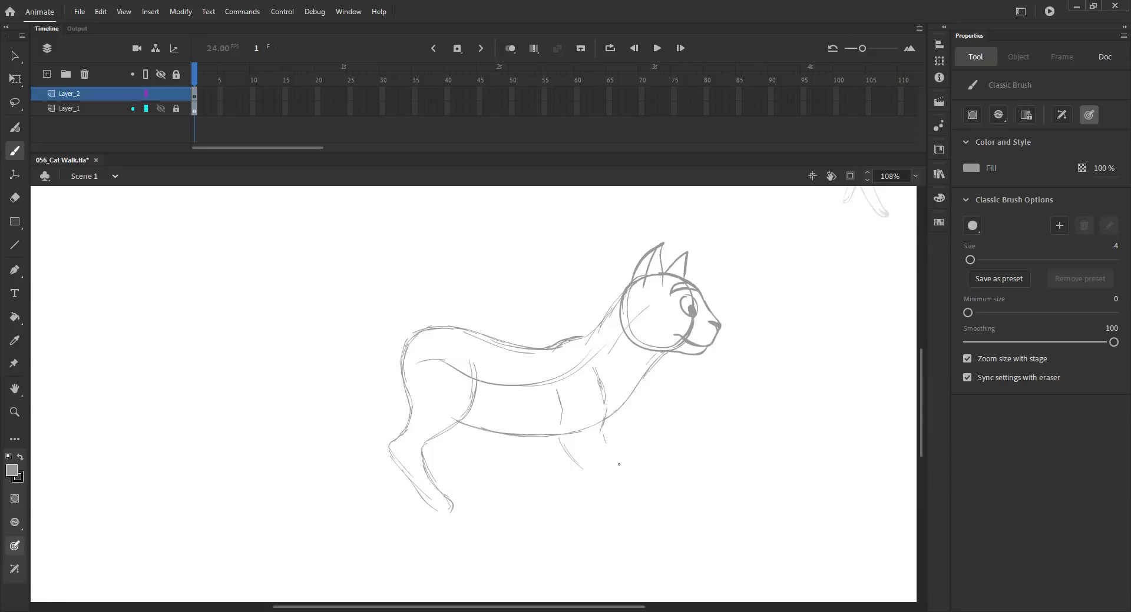
- Sketch the near front leg reaching forward and the far hind leg trailing behind the near one, saving the file
drag(625, 474, 641, 497)
mouse_move(569, 452)
mouse_down()
mouse_move(646, 515)
mouse_move(625, 502)
mouse_move(638, 499)
mouse_up()
key(ctrl+s)
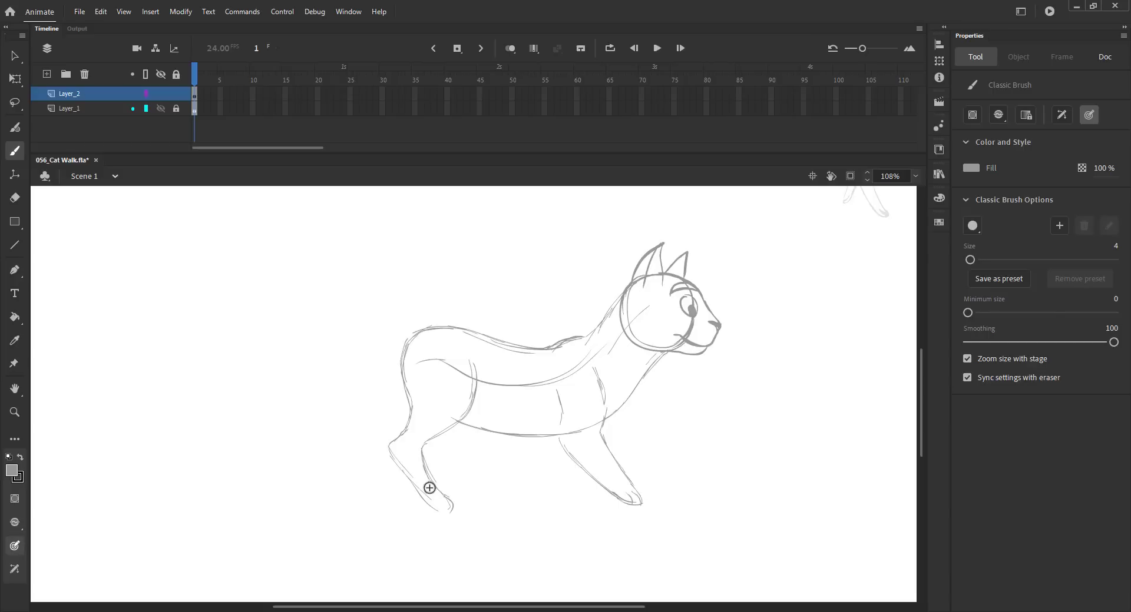
mouse_move(408, 404)
mouse_down()
mouse_move(383, 414)
mouse_move(375, 469)
mouse_move(392, 478)
mouse_up()
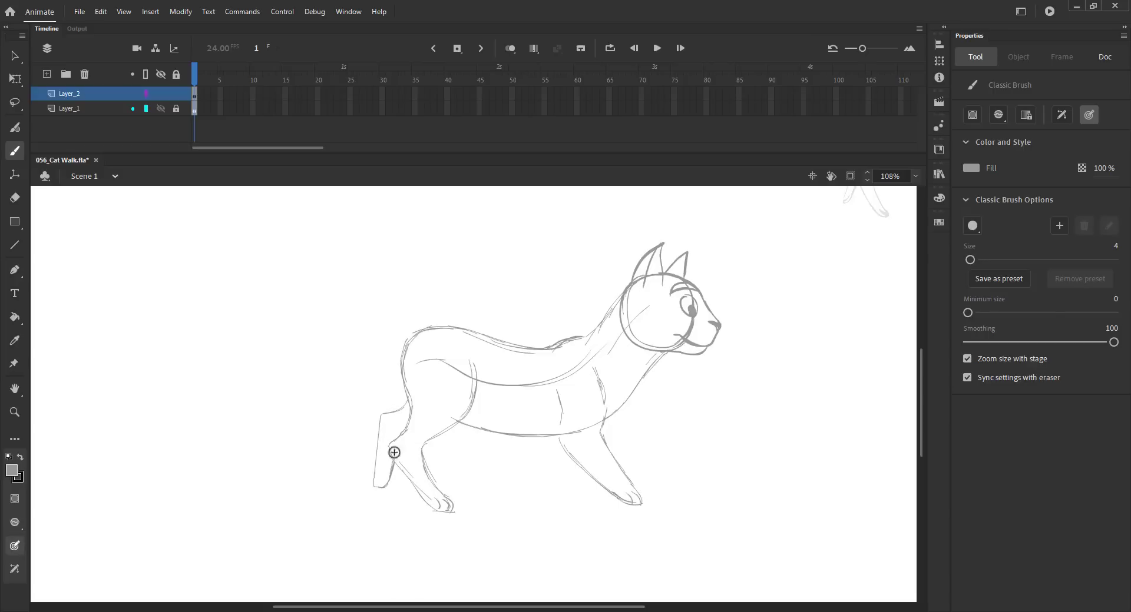
- Add a new layer between Layer_1 and Layer_2 and draw a horizontal ground line beneath the cat's paws
click(88, 111)
click(47, 74)
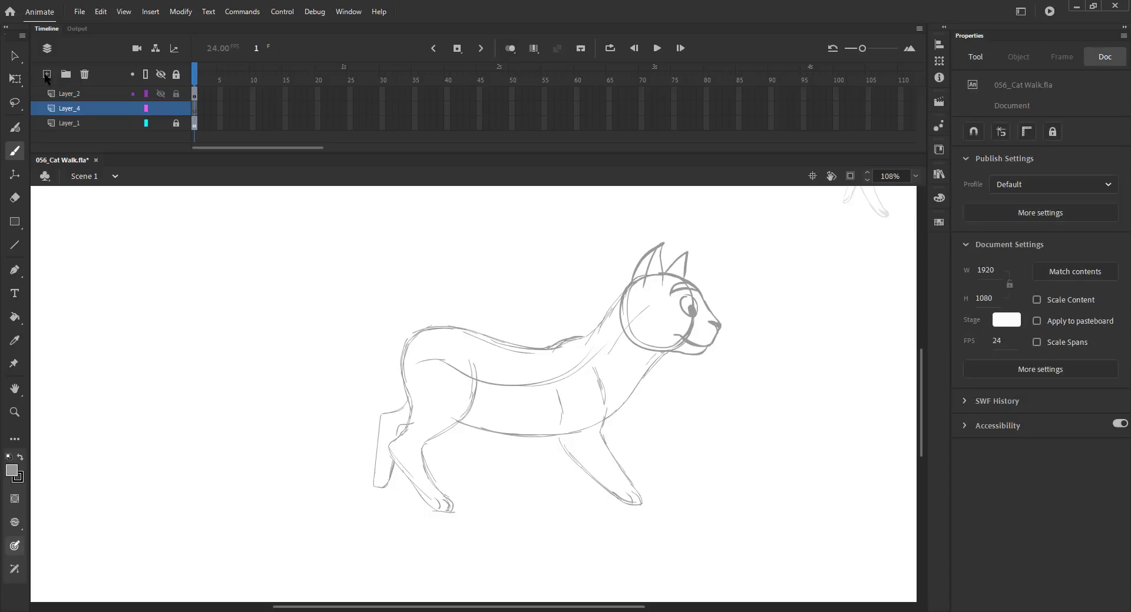
key(n)
drag(377, 515, 604, 517)
key(v)
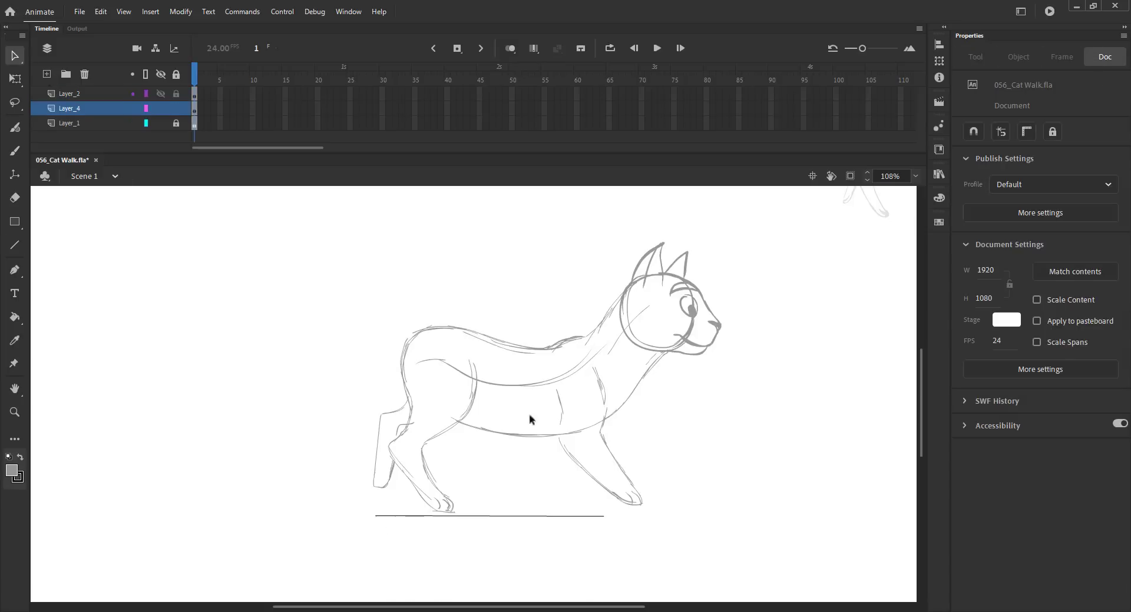
- Raise the ground line to the cat's paws and extend its ends past the hind paws and front paws
drag(375, 516, 354, 517)
click(578, 517)
key(shift+Up)
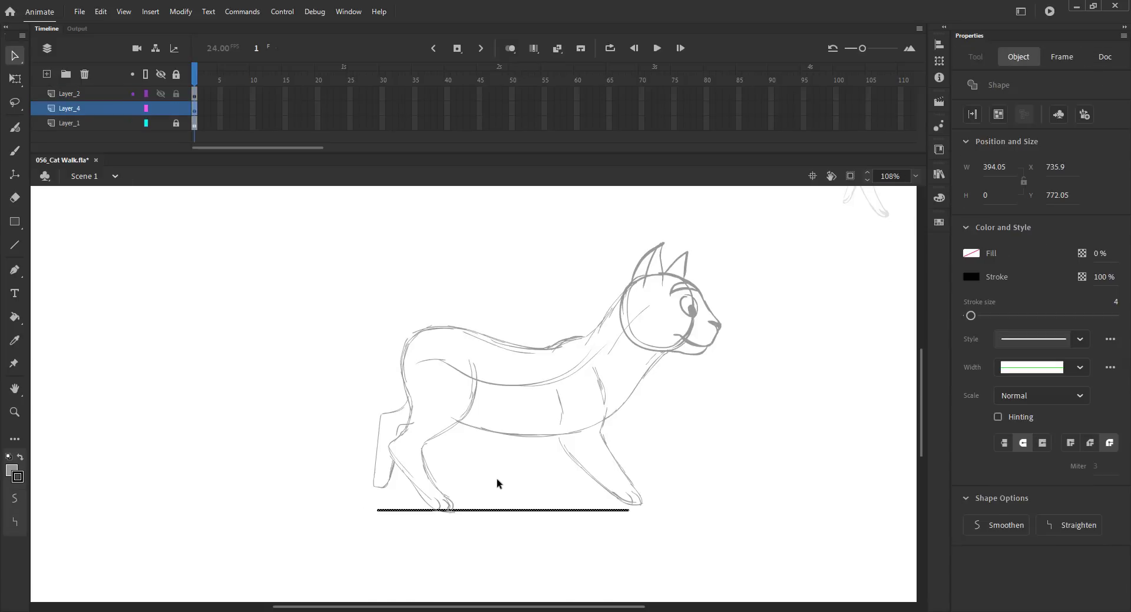
click(496, 481)
drag(628, 510, 705, 513)
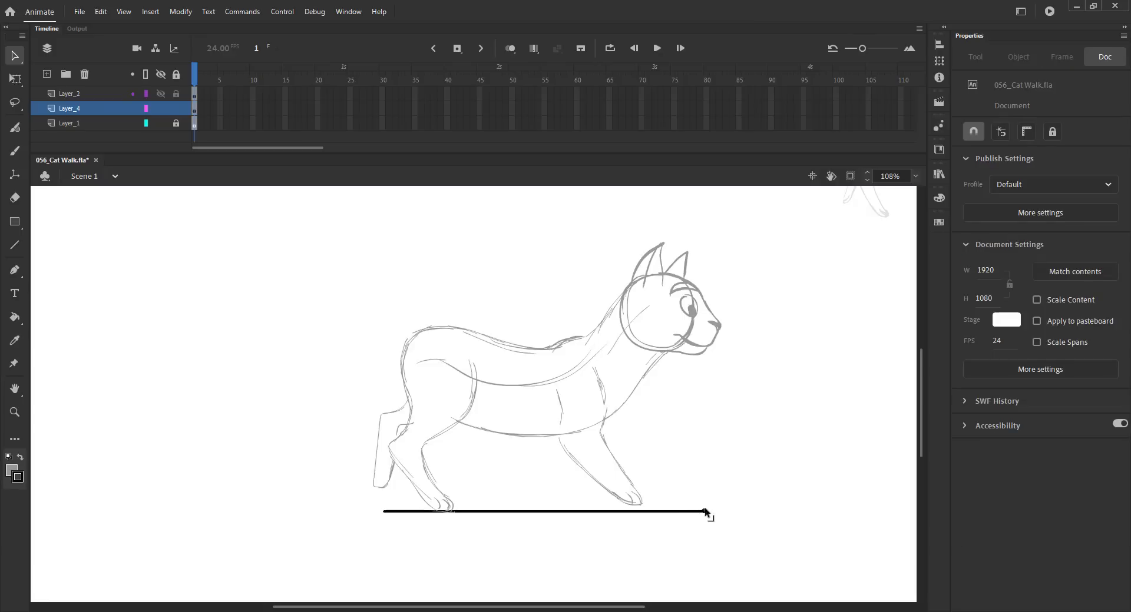
drag(383, 512, 355, 518)
- Lock the ground line's layer, return to Layer_2 with the brush and save the file
click(175, 108)
click(70, 94)
key(b)
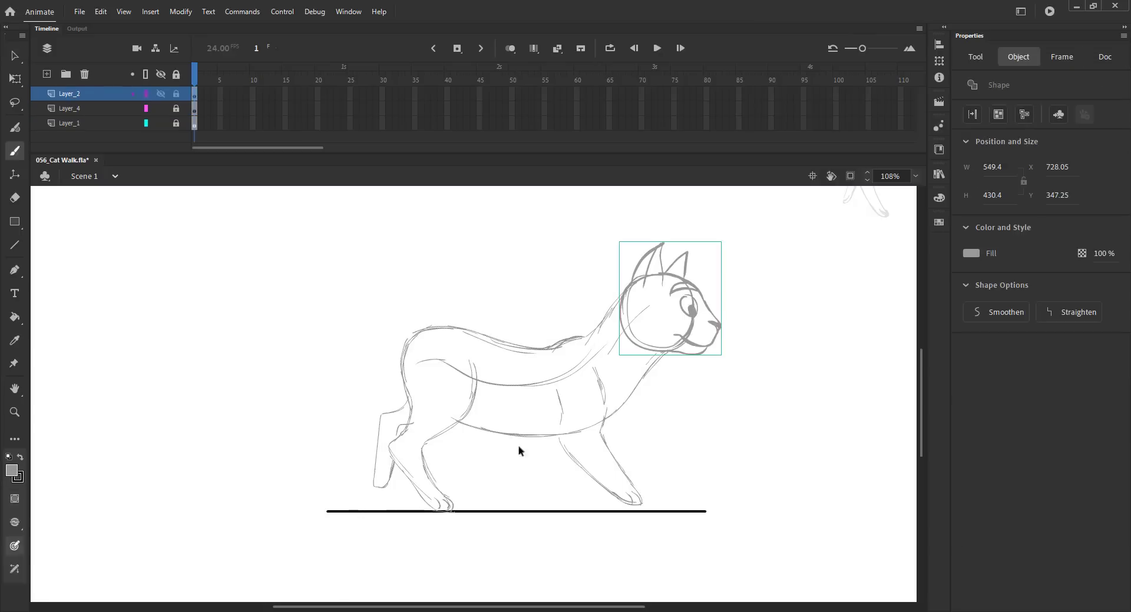
key(ctrl+s)
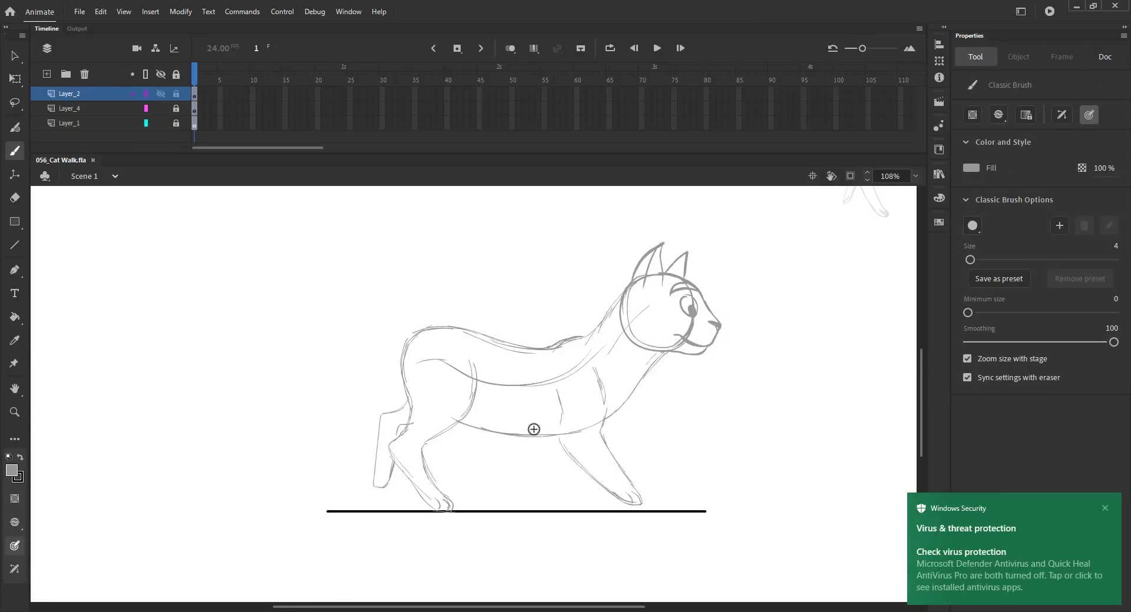
- Sketch the far front leg down to the ground line and a raised, curved tail with a hatched tip
drag(541, 437, 519, 501)
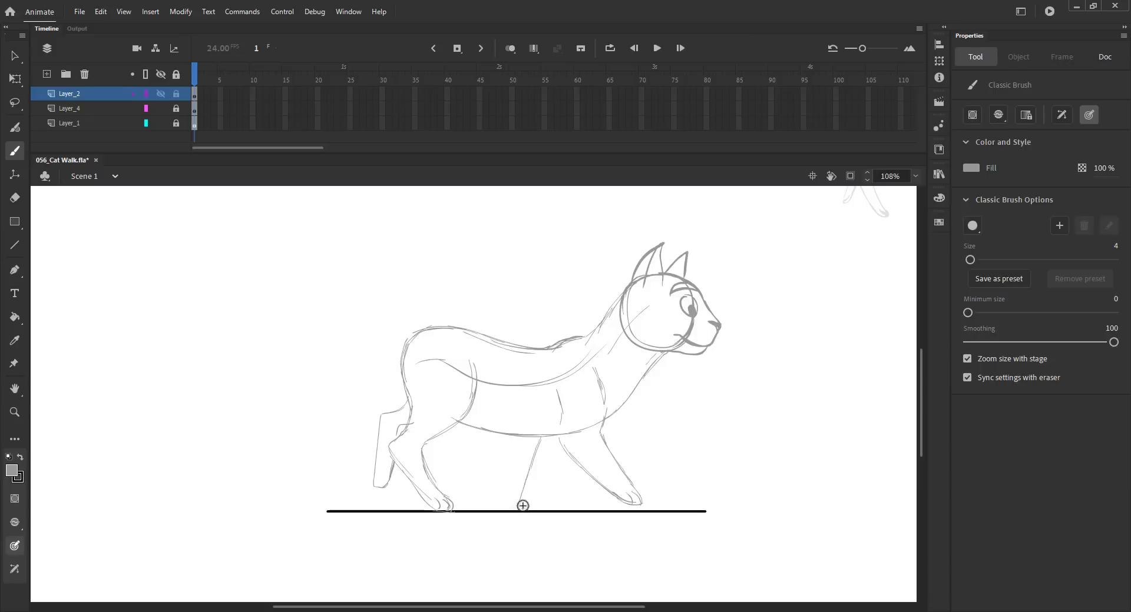
mouse_move(561, 461)
mouse_down()
mouse_move(539, 502)
mouse_move(551, 510)
mouse_move(519, 509)
mouse_up()
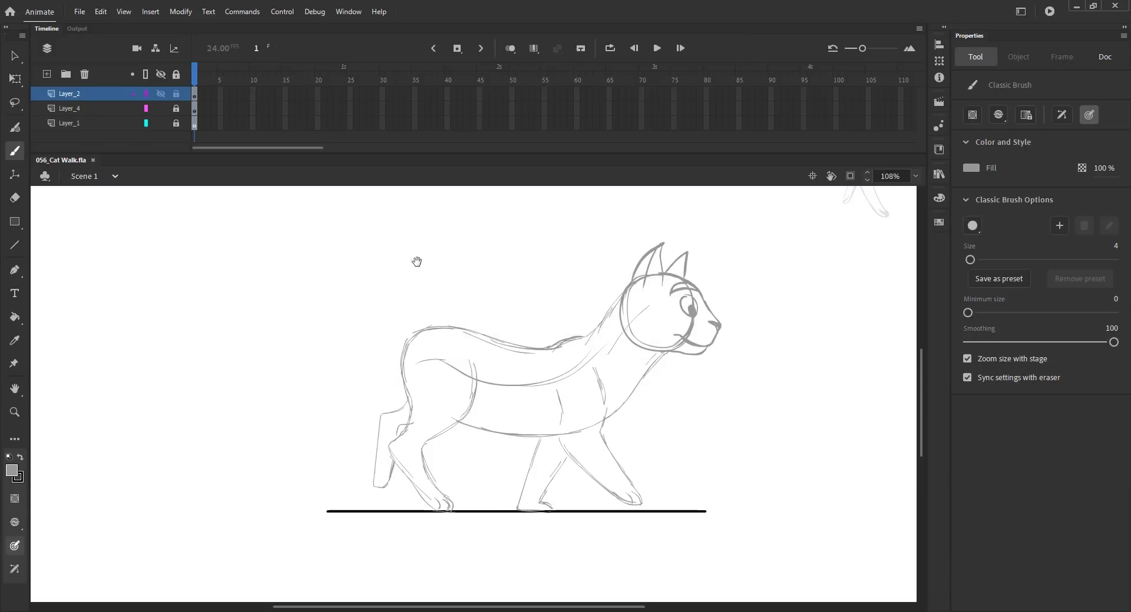
drag(417, 260, 416, 323)
mouse_move(407, 393)
mouse_down()
mouse_move(384, 284)
mouse_move(423, 229)
mouse_move(429, 245)
mouse_move(406, 283)
mouse_up()
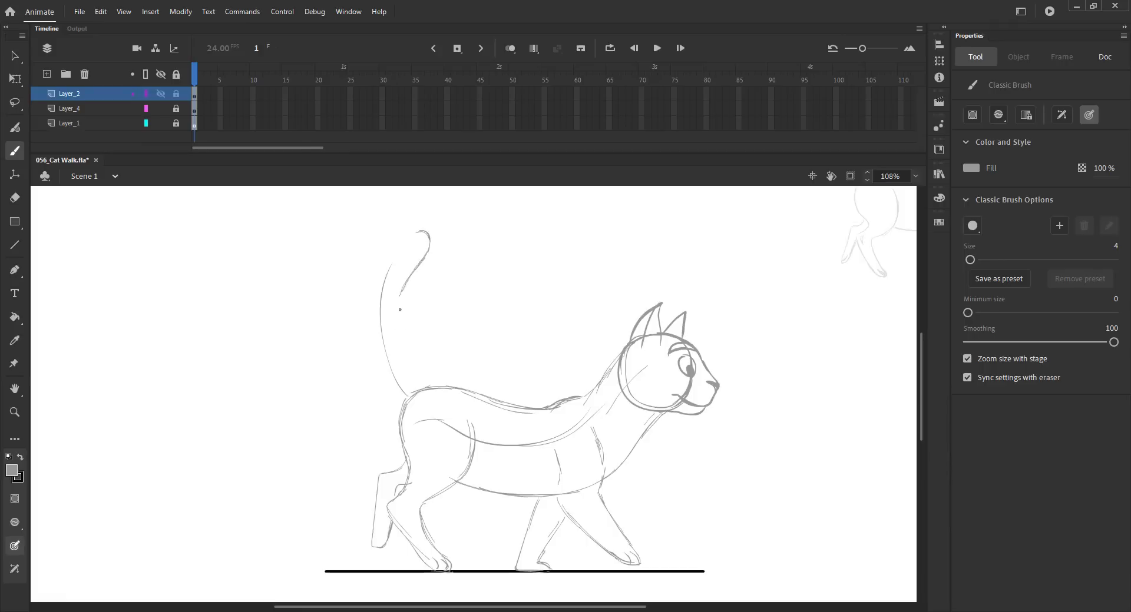
mouse_move(402, 342)
mouse_down()
mouse_move(399, 318)
mouse_move(425, 388)
mouse_up()
drag(401, 337, 423, 391)
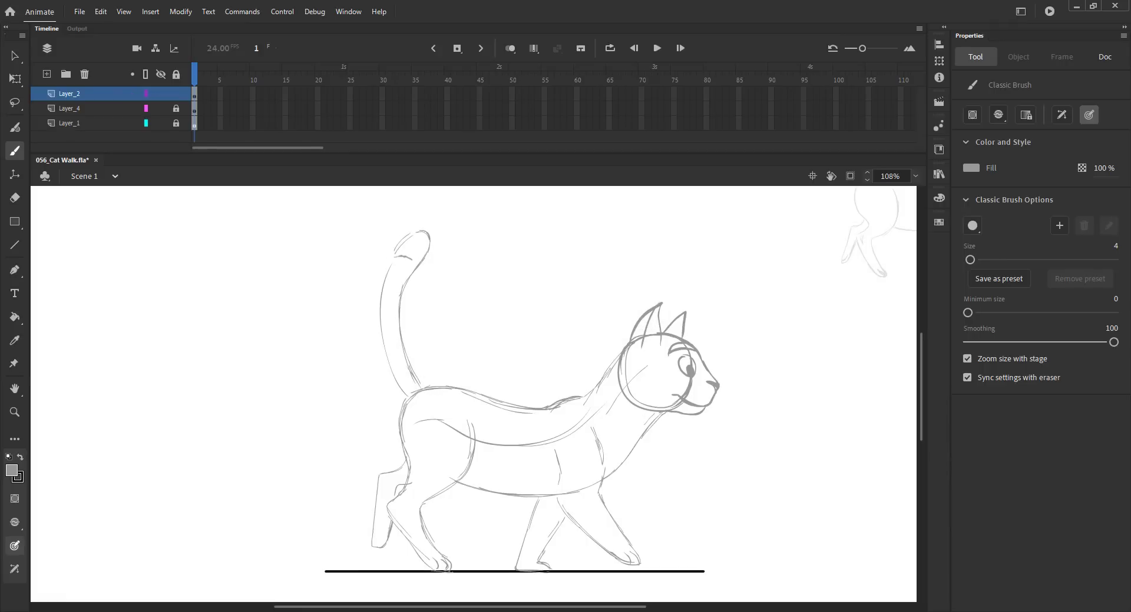
drag(416, 255, 427, 238)
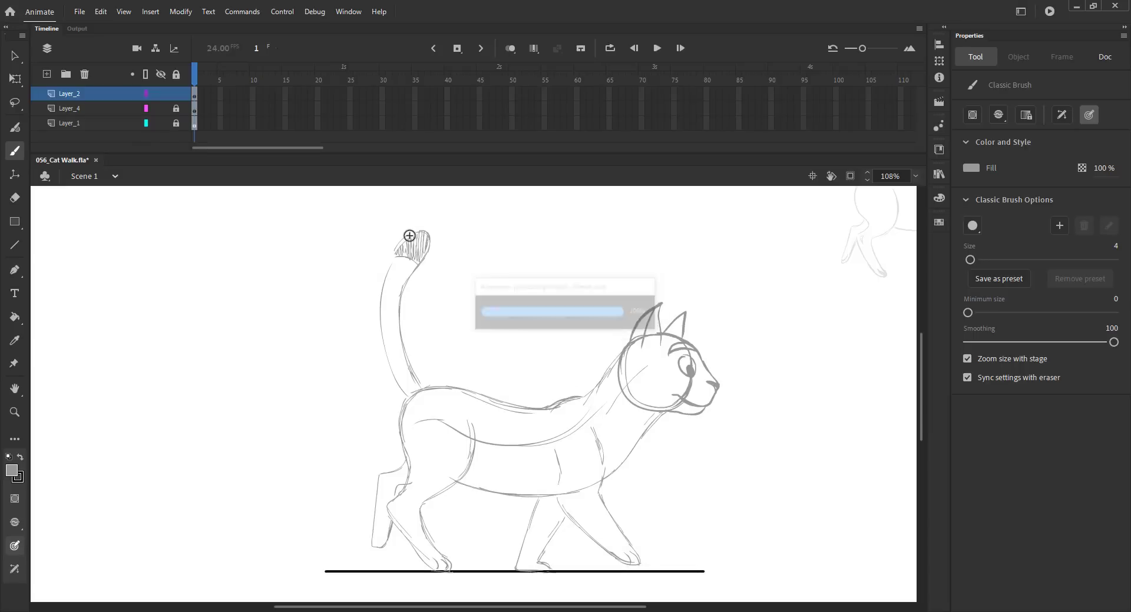
- Extend all layers to frame 2, insert a blank keyframe there on Layer_2 and turn on onion skinning
key(ctrl+2)
key(v)
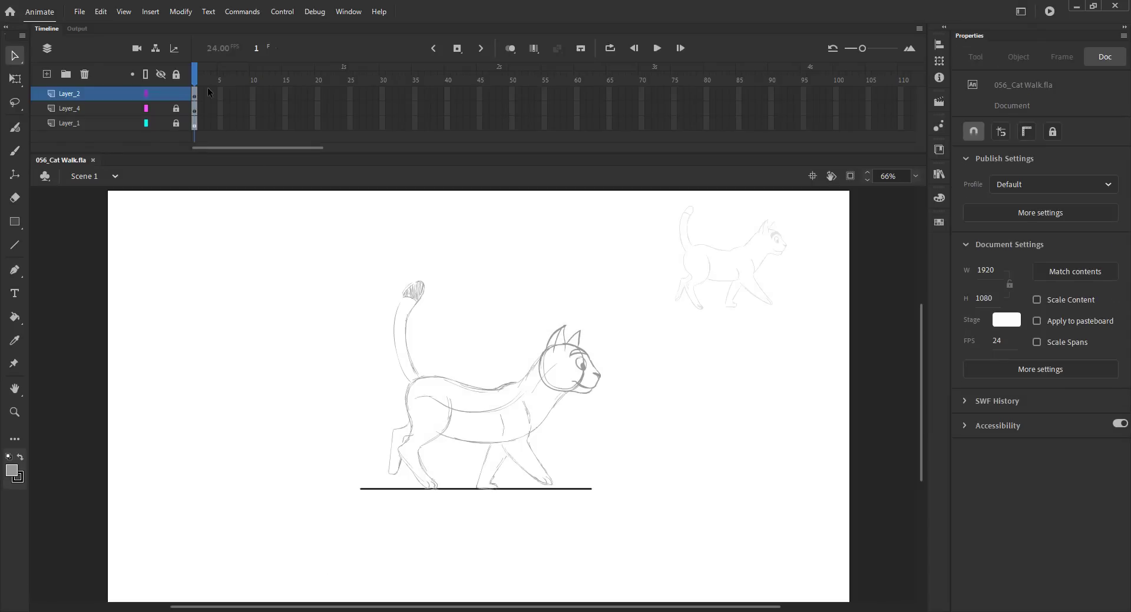
key(F5)
key(F7)
click(510, 48)
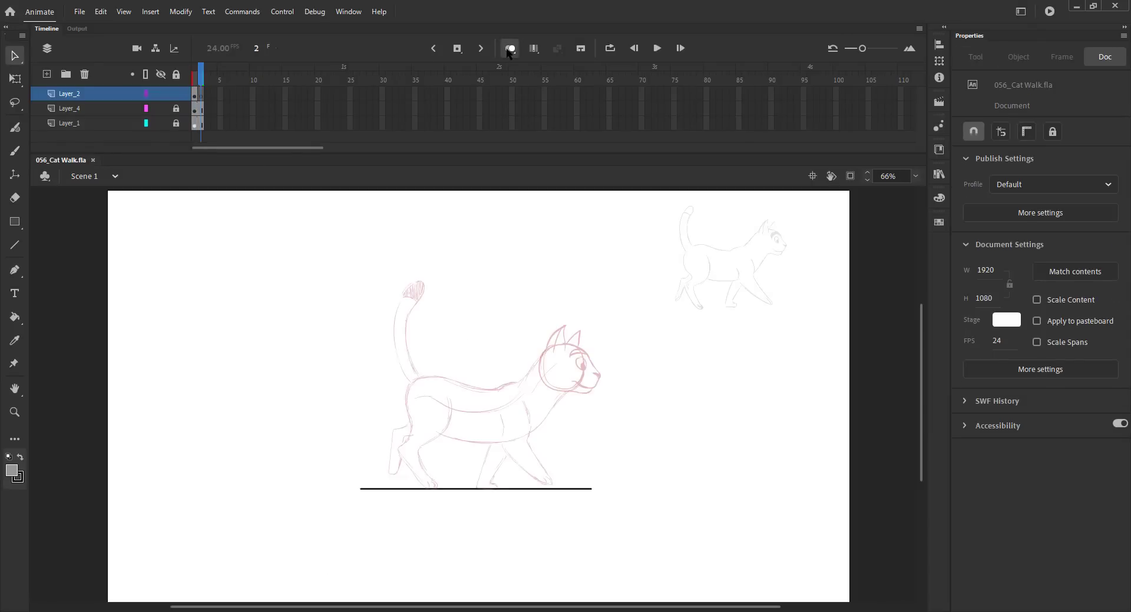
- Paste the cat's head in place on frame 2 of Layer_2
click(607, 389)
click(443, 274)
key(ctrl+shift+v)
- Brush the neck, chest, shoulder and back contours on frame 2, following the onion-skinned pose
key(z)
mouse_move(374, 328)
mouse_down()
mouse_move(595, 504)
mouse_move(613, 463)
mouse_up()
key(b)
drag(626, 234, 584, 289)
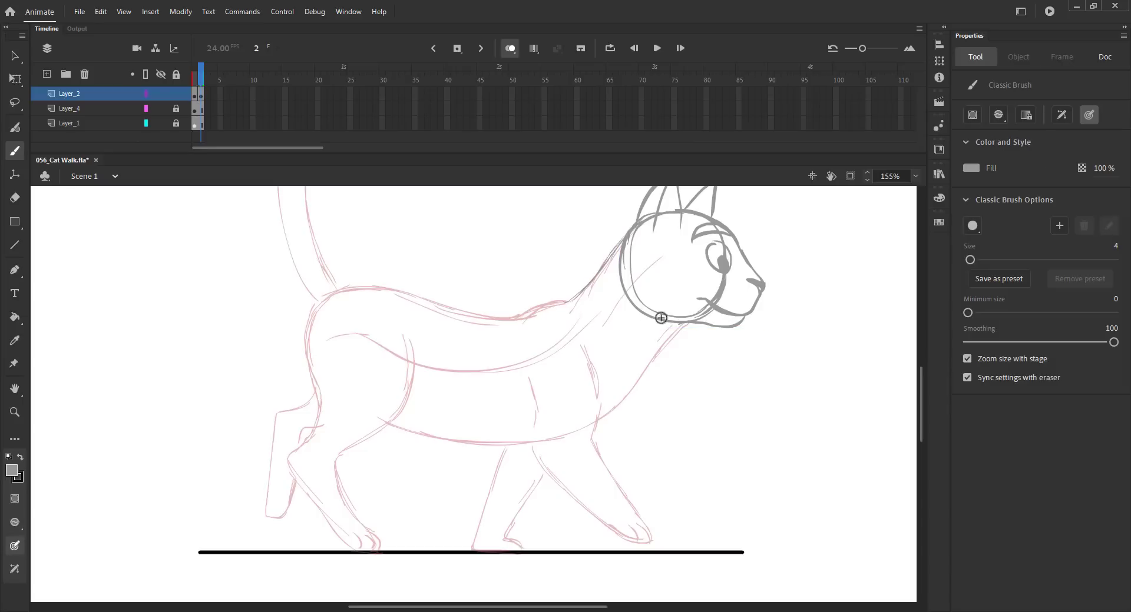
mouse_move(679, 328)
mouse_down()
mouse_move(646, 374)
mouse_move(598, 419)
mouse_up()
drag(564, 303, 516, 317)
drag(518, 315, 562, 305)
drag(337, 291, 376, 285)
drag(353, 286, 520, 312)
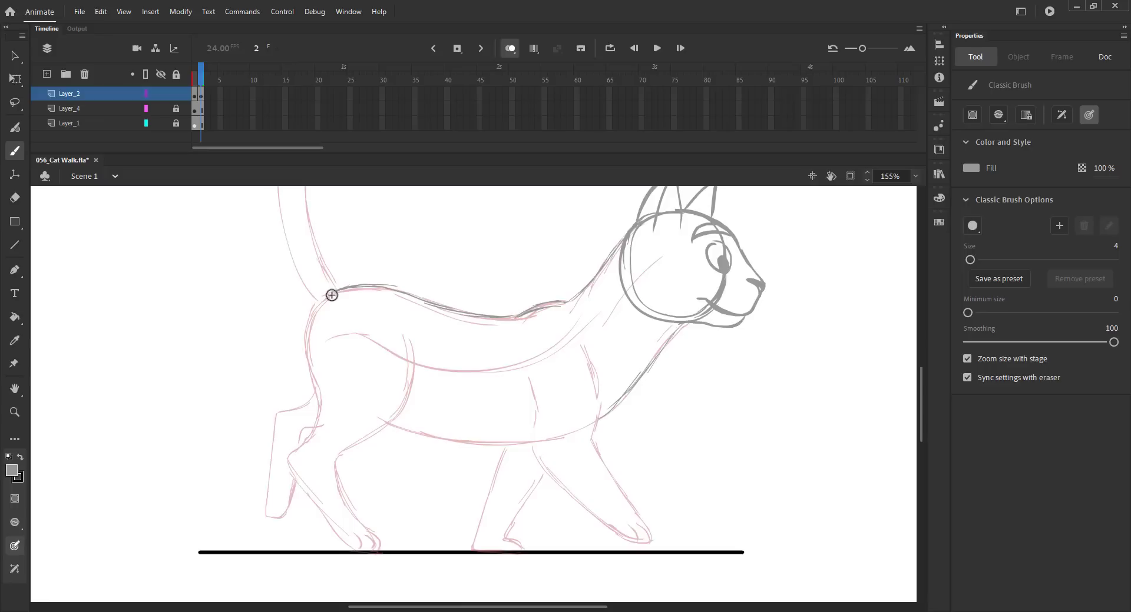
- Draw the rump, thigh and the near hind leg lifted backward on frame 2
drag(325, 299, 308, 340)
drag(409, 340, 360, 419)
mouse_move(314, 316)
mouse_down()
mouse_move(311, 377)
mouse_move(298, 407)
mouse_move(275, 412)
mouse_up()
mouse_move(363, 417)
mouse_down()
mouse_move(305, 429)
mouse_move(290, 495)
mouse_move(263, 517)
mouse_up()
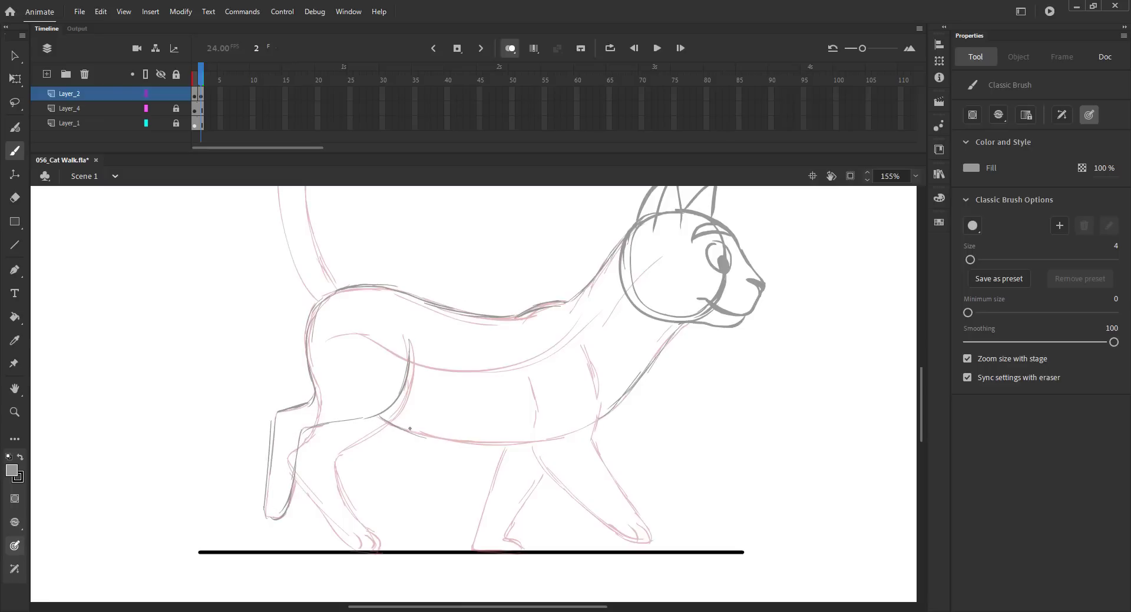
- Draw the belly line and the near front leg slanting back to the ground line on frame 2
drag(410, 429, 495, 442)
drag(517, 384, 473, 545)
drag(580, 354, 584, 406)
mouse_move(584, 355)
mouse_down()
mouse_move(581, 428)
mouse_move(545, 474)
mouse_up()
drag(515, 370, 496, 484)
drag(551, 457, 503, 537)
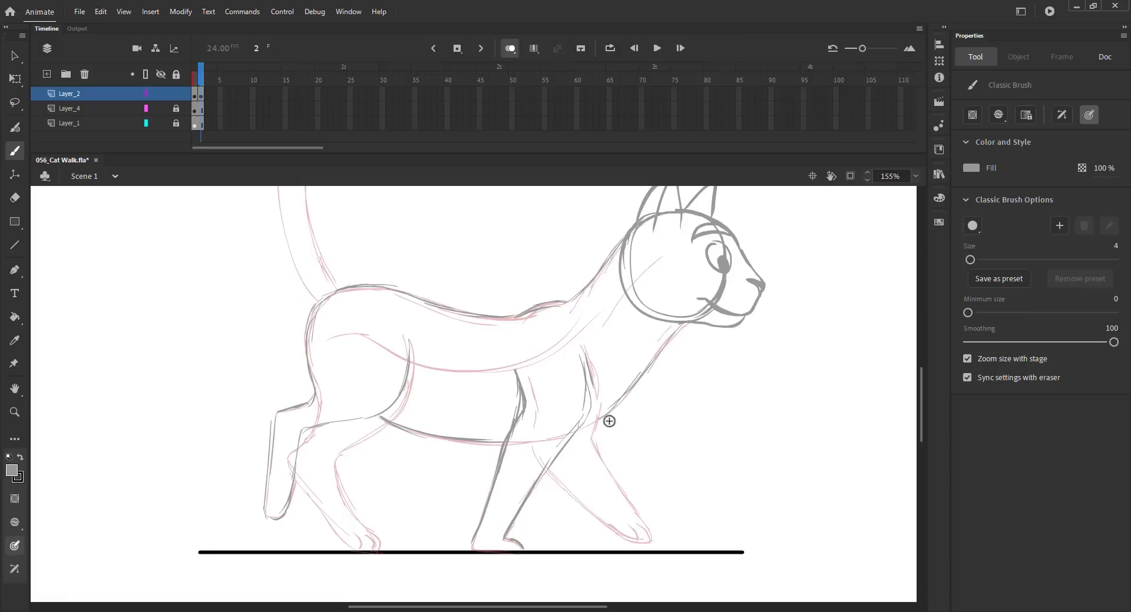
- Draw the far front leg reaching forward and the planted far hind leg on frame 2, saving the file
mouse_move(619, 408)
mouse_down()
mouse_move(573, 428)
mouse_move(596, 425)
mouse_move(597, 456)
mouse_move(646, 522)
mouse_up()
mouse_move(546, 470)
mouse_down()
mouse_move(626, 533)
mouse_move(646, 532)
mouse_up()
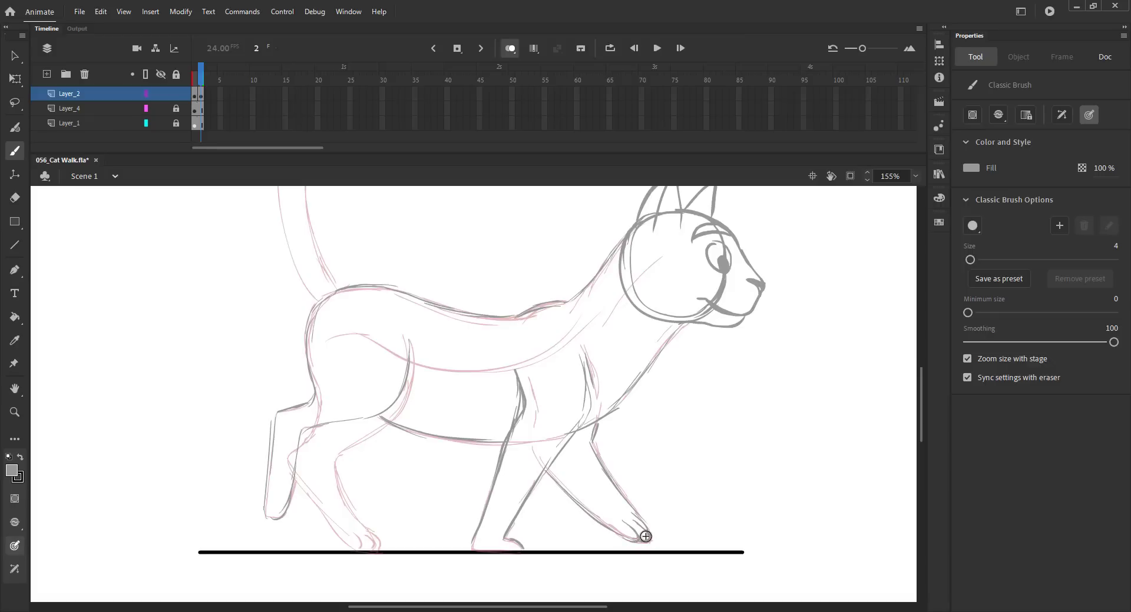
mouse_move(382, 420)
mouse_down()
mouse_move(335, 476)
mouse_move(350, 542)
mouse_up()
drag(248, 239, 323, 440)
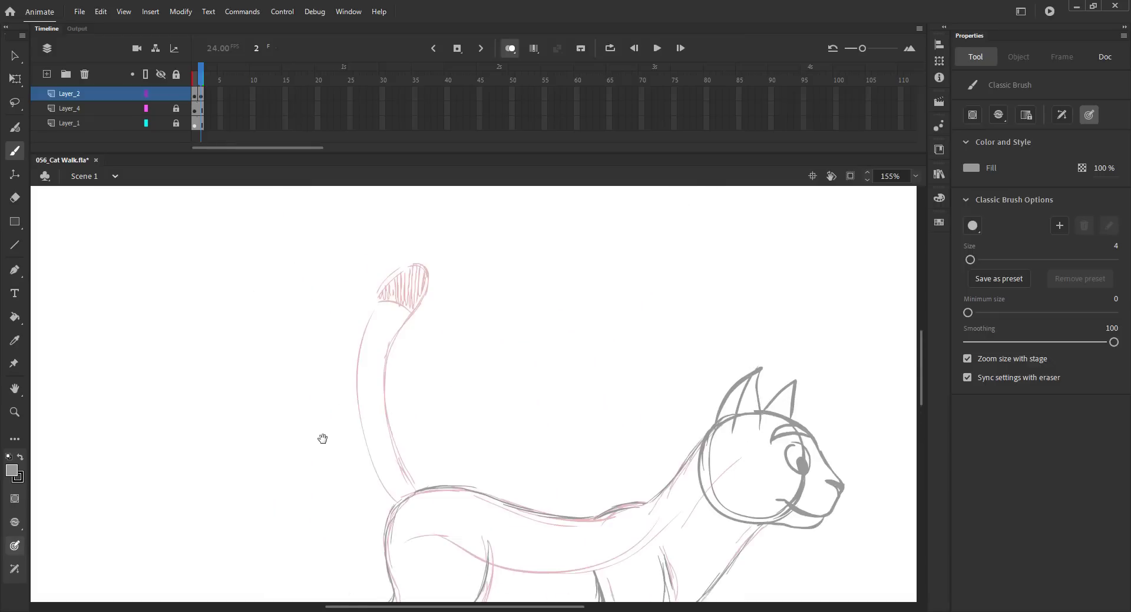
key(ctrl+s)
mouse_move(338, 266)
mouse_down()
mouse_move(319, 288)
mouse_move(337, 320)
mouse_move(383, 328)
mouse_move(384, 376)
mouse_up()
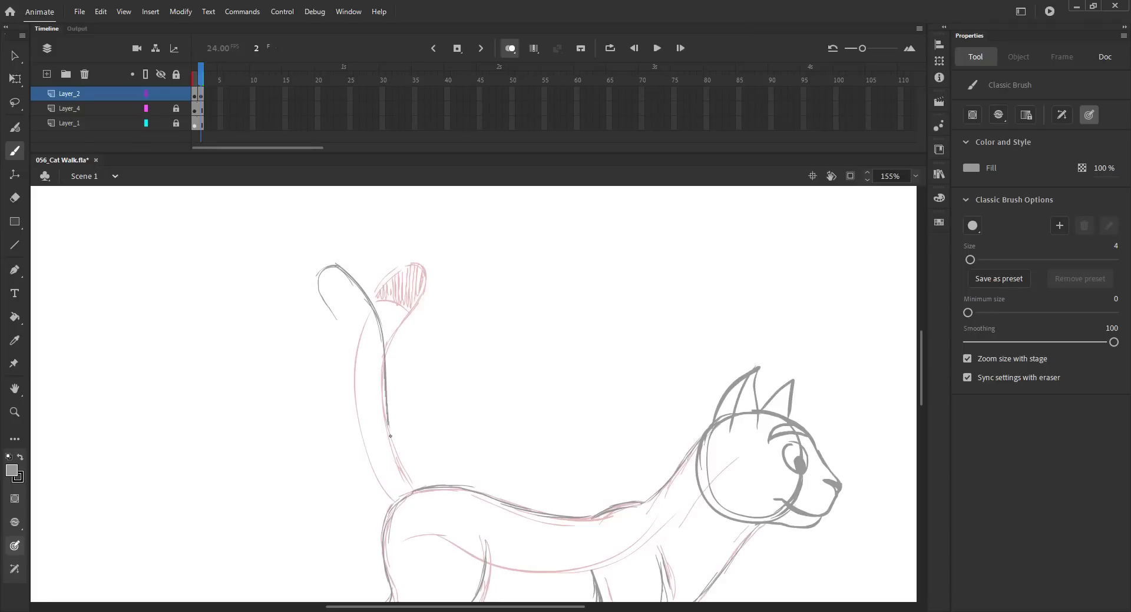
drag(391, 436, 404, 475)
key(ctrl+z)
key(ctrl+z)
key(ctrl+z)
- Draw the tail bending backward with a hatched tip on frame 2 and save the file
mouse_move(338, 267)
mouse_down()
mouse_move(380, 330)
mouse_move(376, 318)
mouse_move(390, 400)
mouse_up()
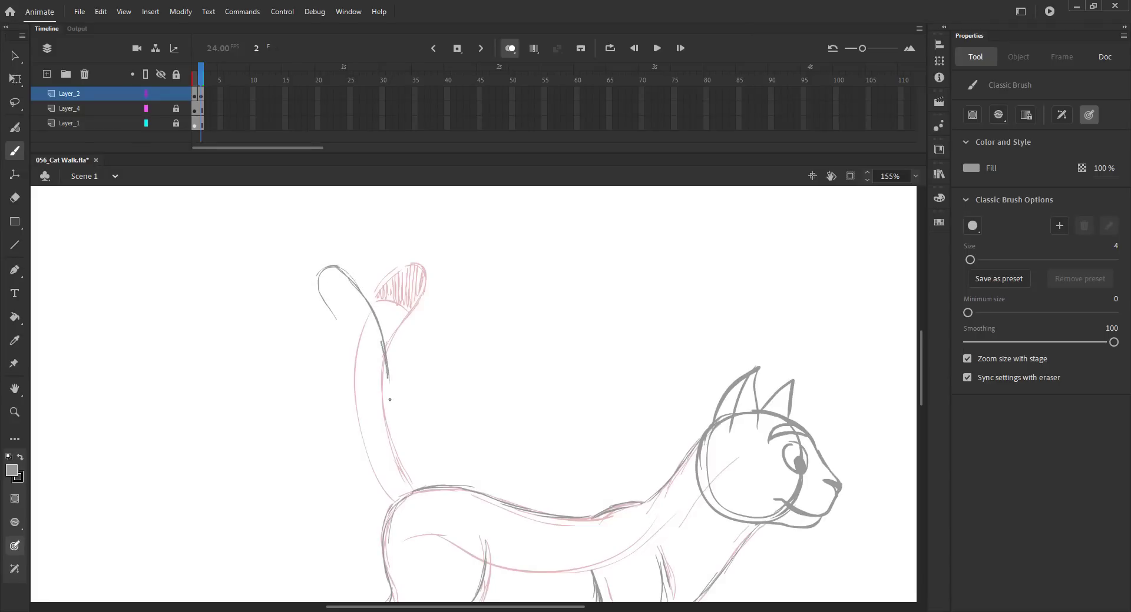
drag(404, 468, 416, 498)
mouse_move(327, 311)
mouse_down()
mouse_move(356, 451)
mouse_move(392, 504)
mouse_move(347, 303)
mouse_move(361, 294)
mouse_move(324, 291)
mouse_move(359, 280)
mouse_up()
key(ctrl+s)
key(ctrl+2)
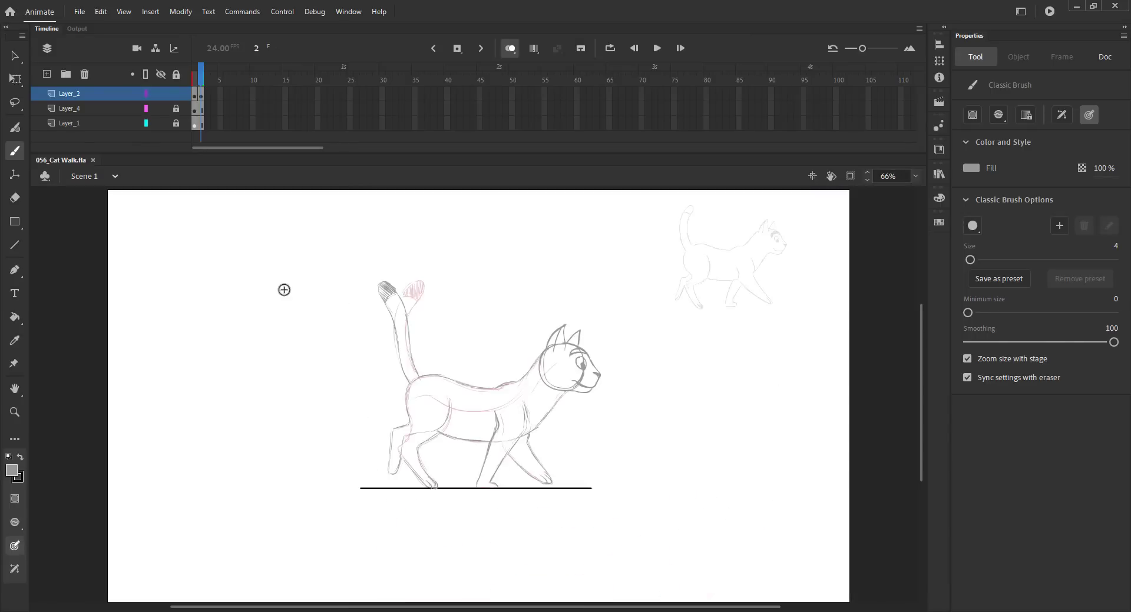
- Return to frame 1 and hatch the upper part of the far front leg, undoing the last stroke
key(v)
click(193, 83)
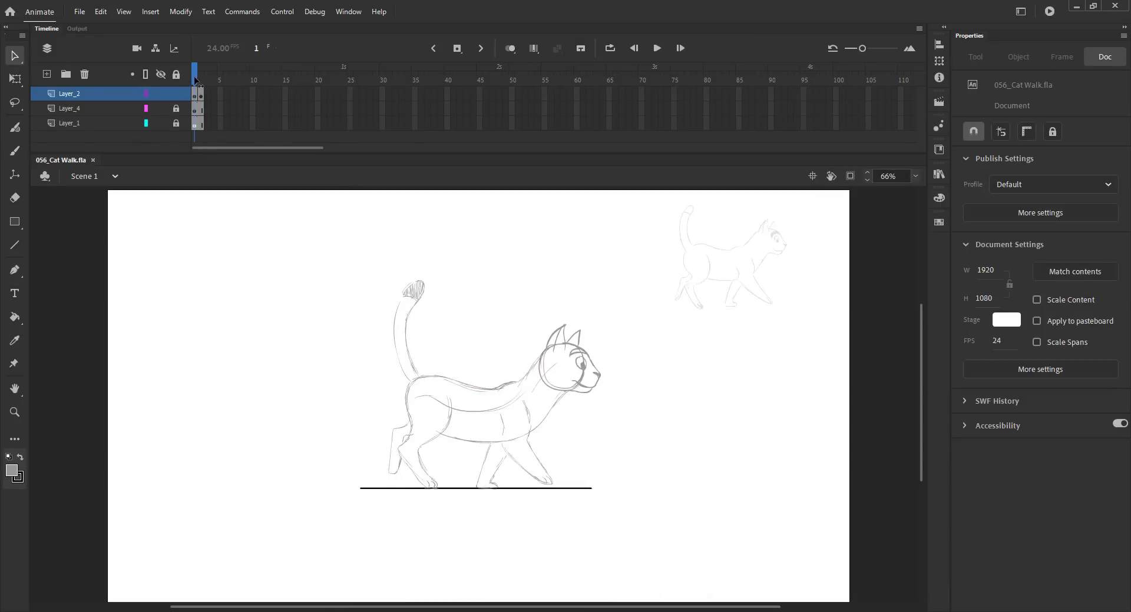
drag(323, 246, 639, 518)
drag(517, 375, 534, 339)
key(b)
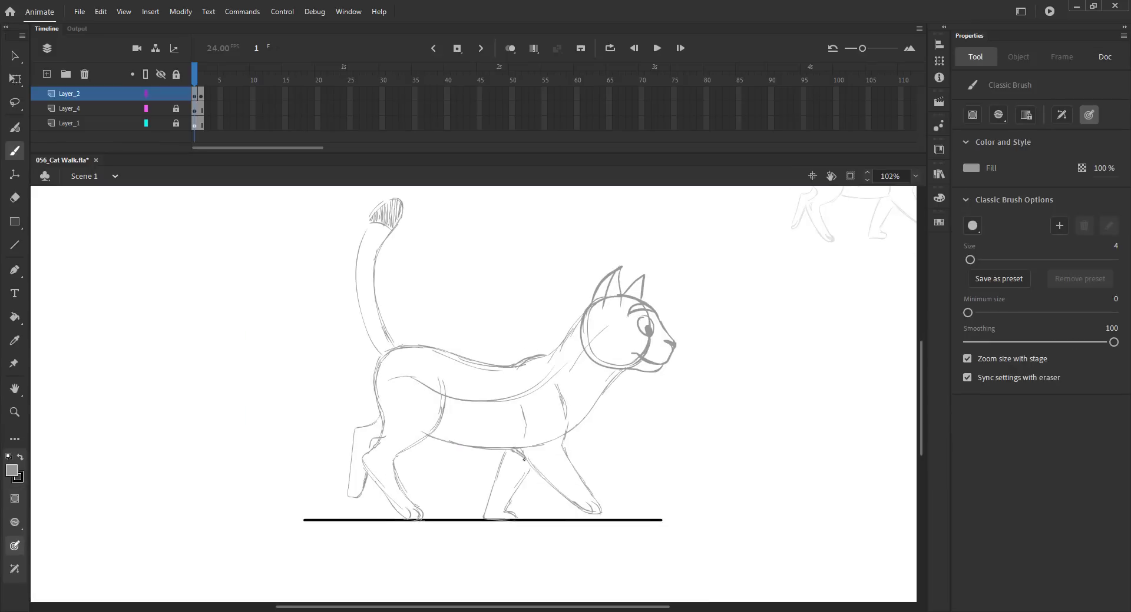
drag(507, 451, 525, 471)
key(ctrl+z)
- Hatch the upper parts of the far hind and far front legs on frame 2 and save the file
key(period)
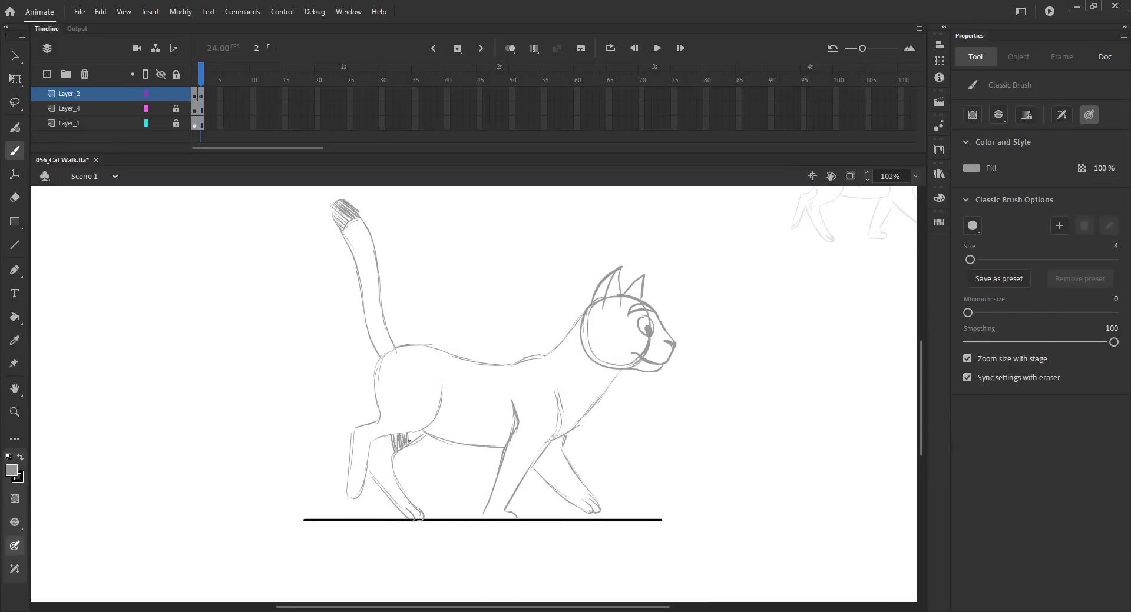
drag(409, 441, 427, 434)
key(ctrl+s)
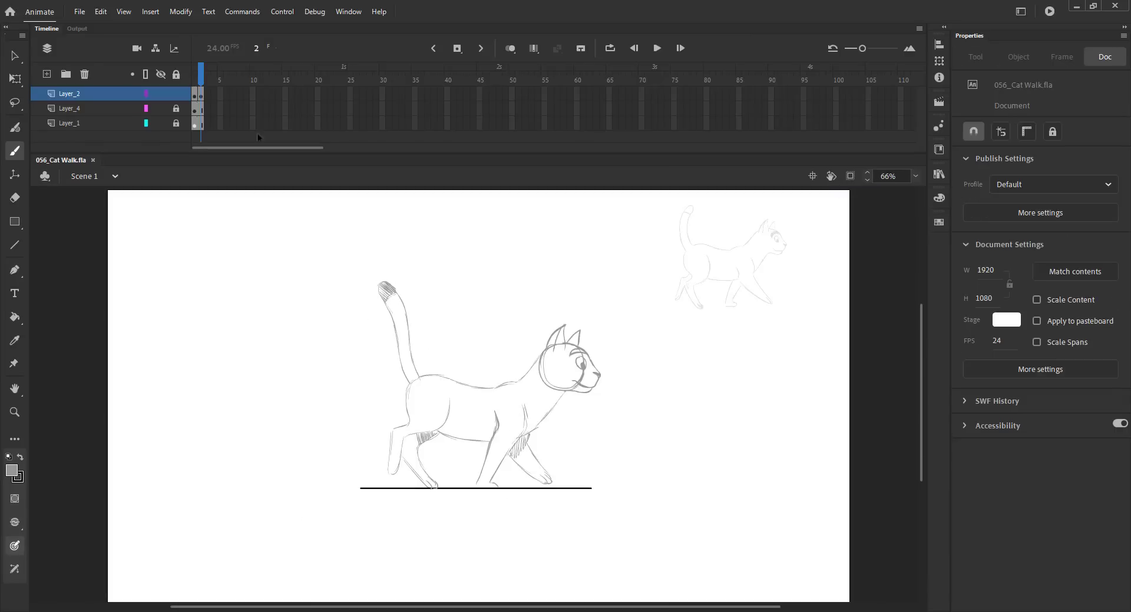
- Insert a blank keyframe at frame 2 of Layer_2 between the two poses and turn on onion skinning
key(v)
key(period)
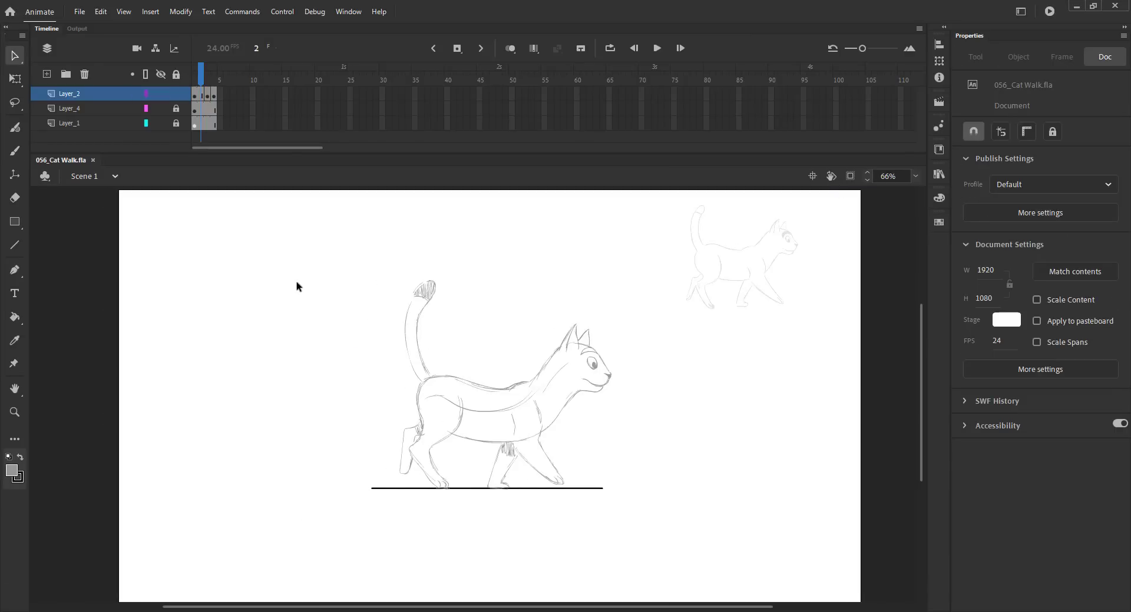
key(F7)
click(509, 49)
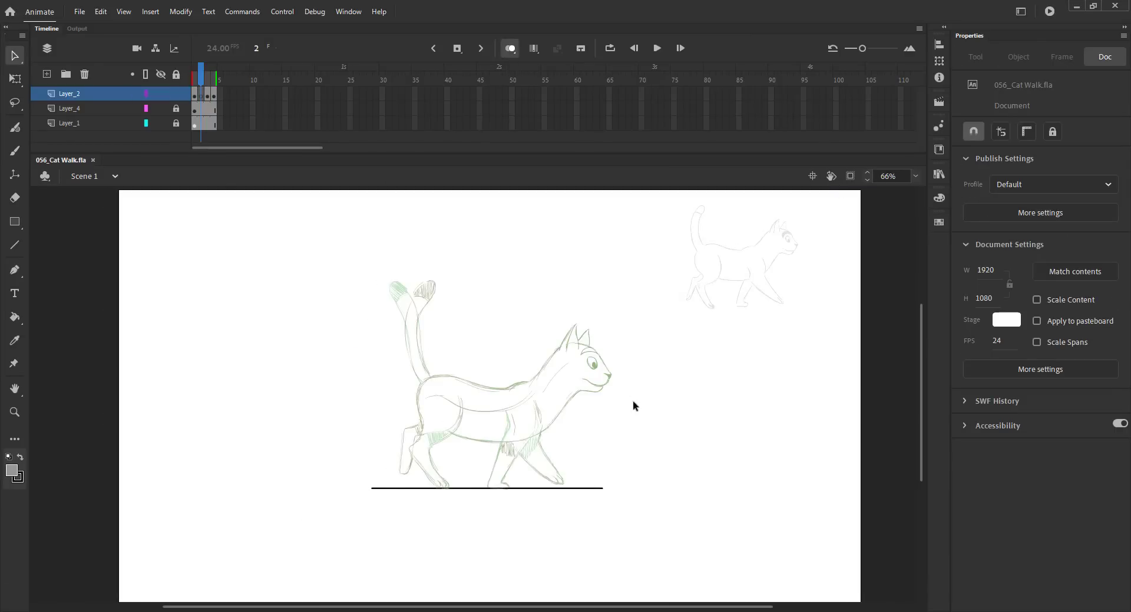
- Copy the cat's head into frame 2, save the file and shorten the onion skin range to frame 3
drag(634, 406, 530, 336)
key(ctrl+s)
drag(216, 78, 209, 80)
- Brush the neck, chest and raised shoulder of the in-between pose on frame 2
key(z)
drag(330, 246, 542, 444)
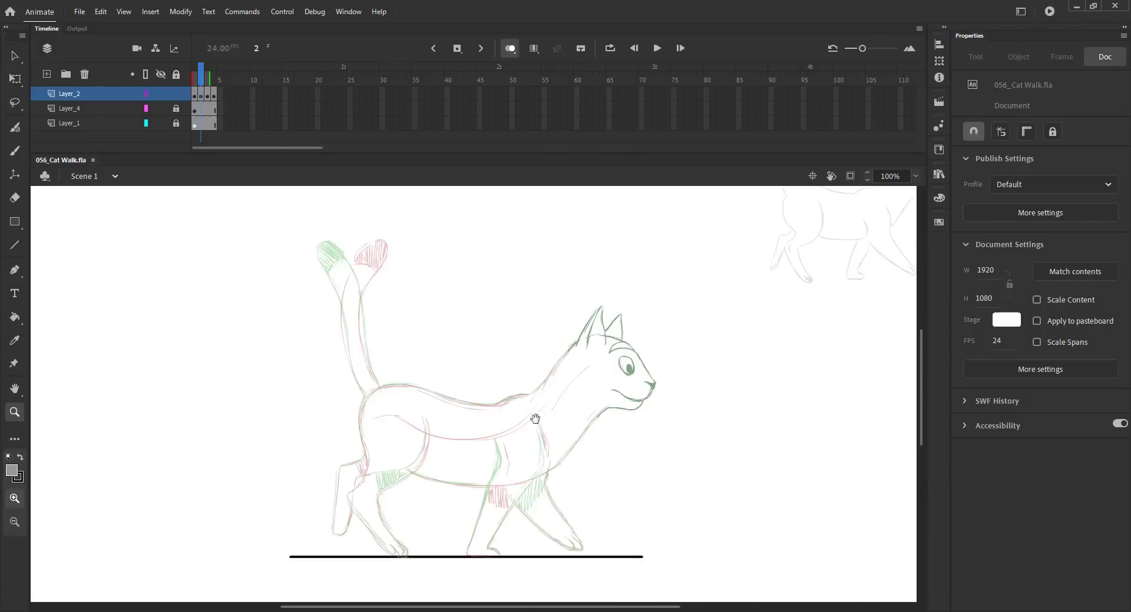
key(b)
drag(608, 323, 593, 342)
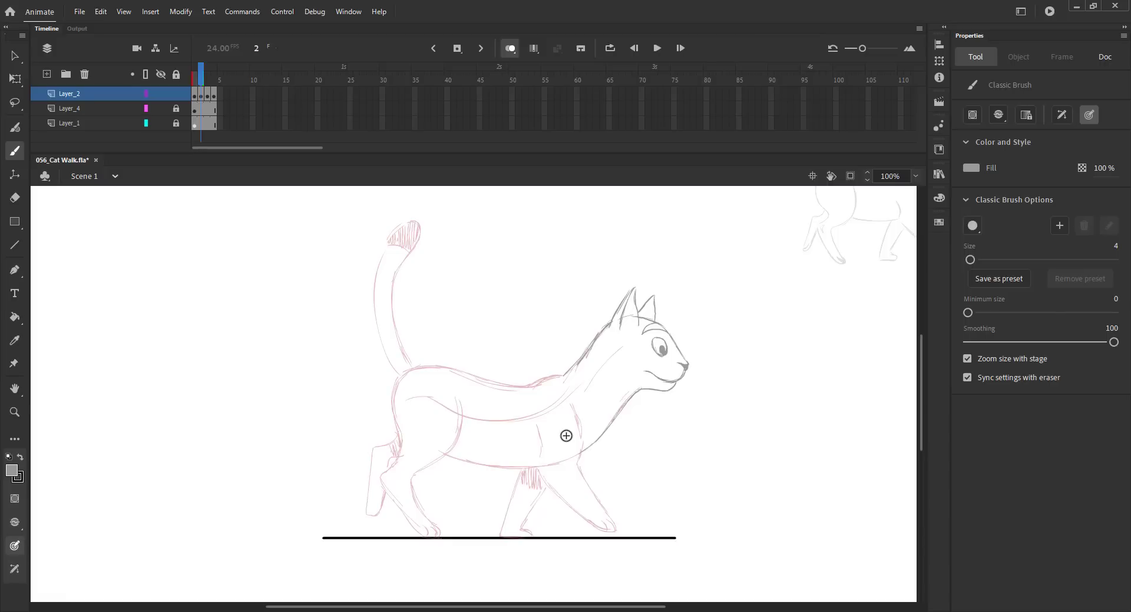
drag(534, 381, 566, 372)
- Draw the near front leg standing upright on the ground line, plus the belly, back and rump, on frame 2
drag(540, 436, 535, 456)
drag(533, 466, 538, 506)
mouse_move(576, 449)
mouse_down()
mouse_move(542, 521)
mouse_move(547, 537)
mouse_up()
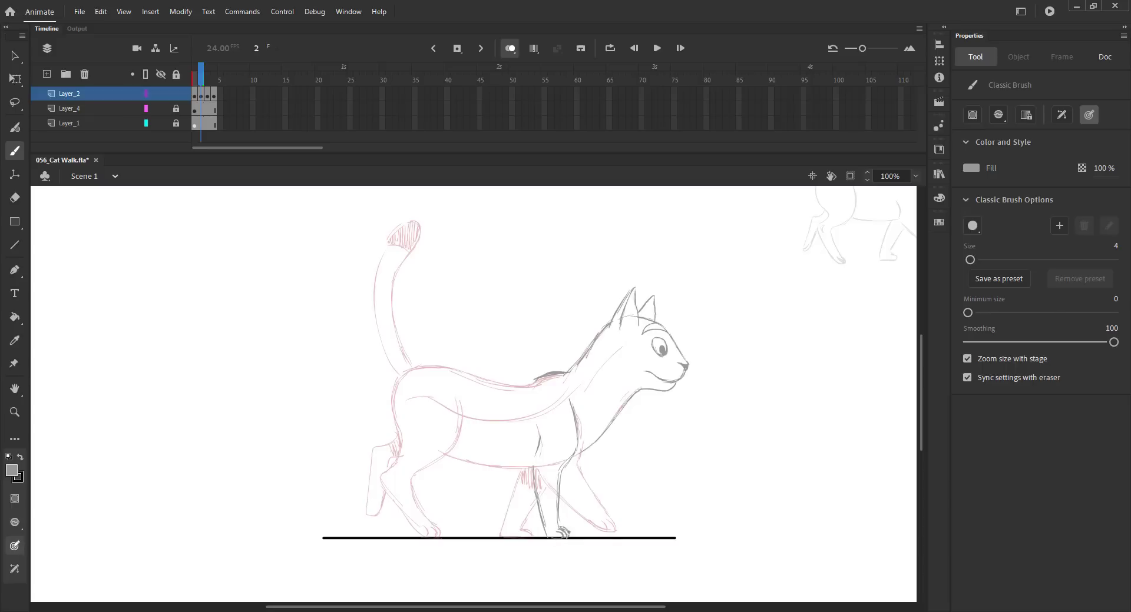
drag(537, 468, 439, 454)
mouse_move(406, 376)
mouse_down()
mouse_move(456, 369)
mouse_move(405, 389)
mouse_move(378, 447)
mouse_up()
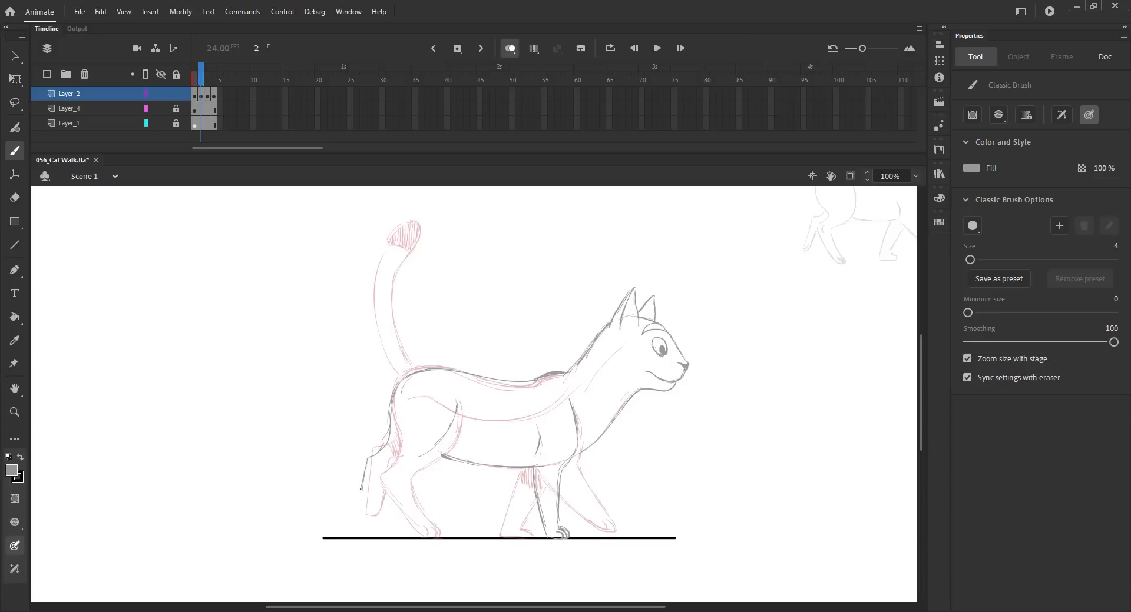
- Draw the near hind leg trailing back to the ground line with its paw on frame 2, flipping between frames to compare
drag(361, 489, 356, 523)
drag(381, 471, 376, 531)
key(ctrl+z)
key(ctrl+z)
key(ctrl+z)
key(ctrl+z)
key(ctrl+z)
key(.)
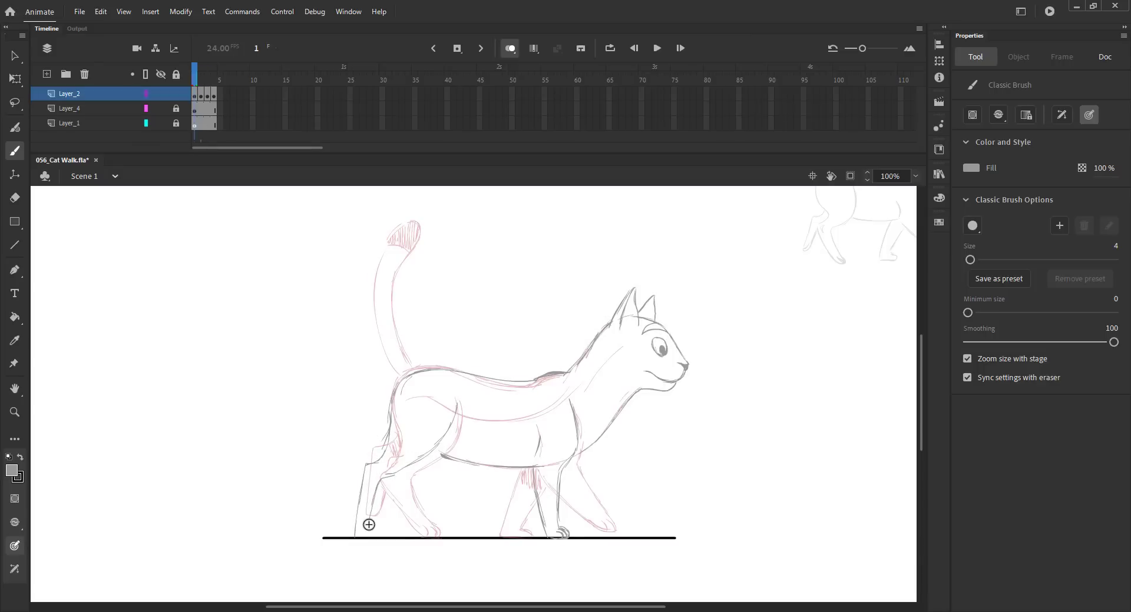
key(.)
key(.)
key(.)
key(.)
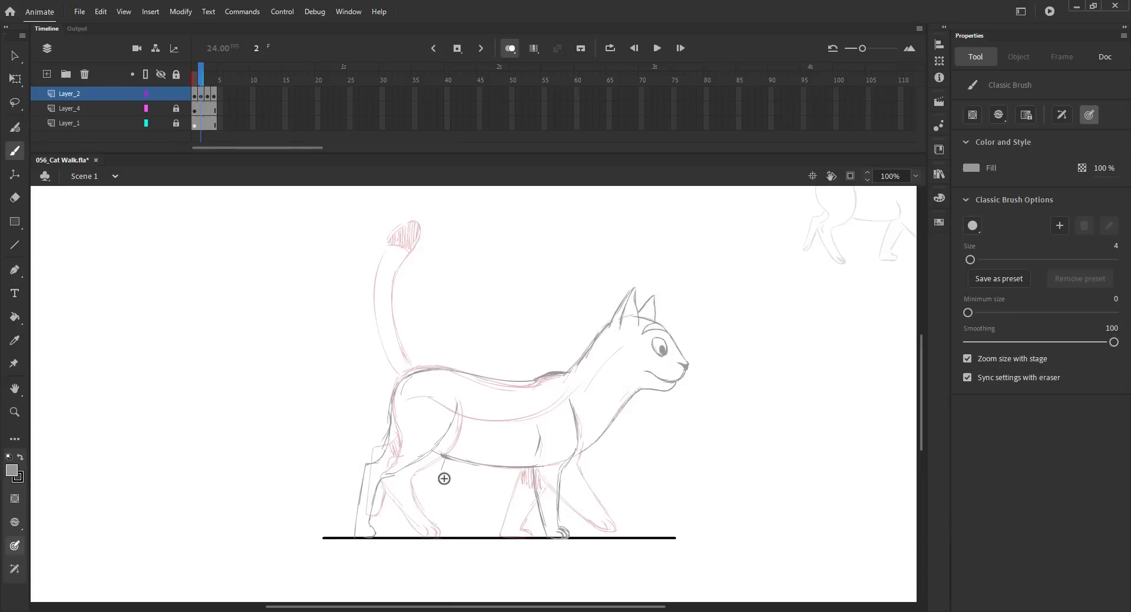
- Draw the far hind leg on the ground line and the lifted far front leg on frame 2, checking the pose without onion skin
drag(440, 459, 464, 528)
drag(418, 463, 460, 534)
drag(577, 453, 558, 495)
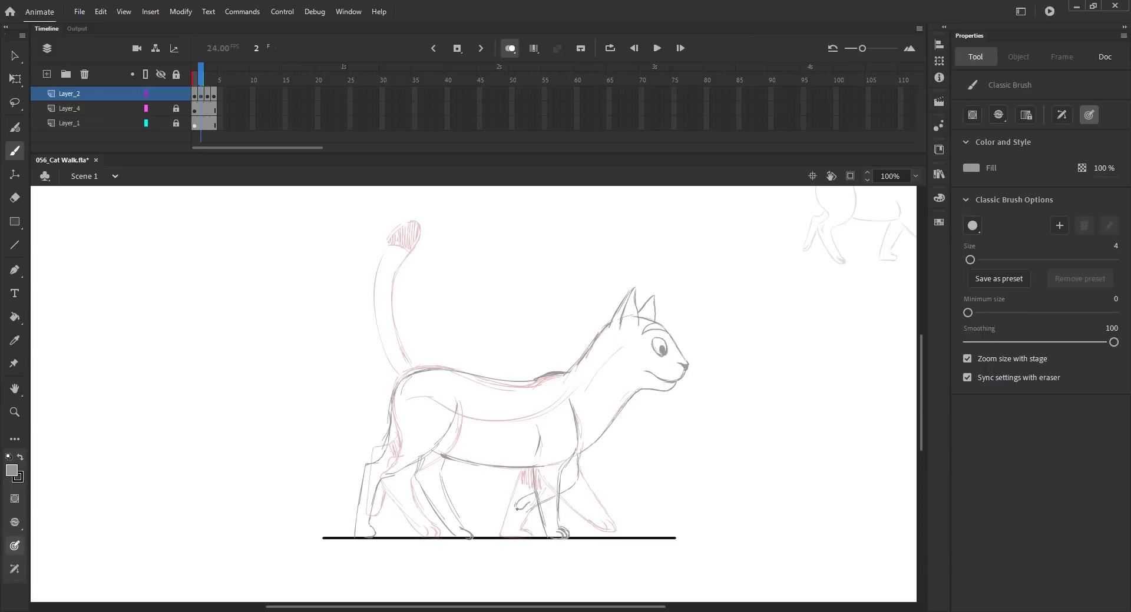
click(513, 49)
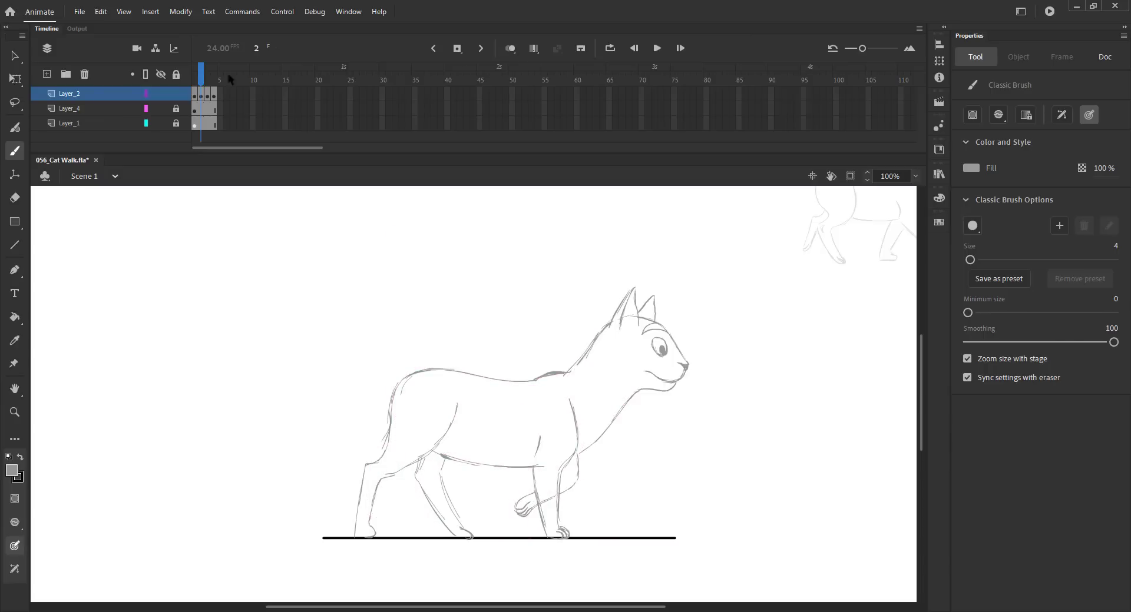
mouse_move(198, 80)
mouse_down()
mouse_move(213, 81)
mouse_move(202, 84)
mouse_up()
click(510, 49)
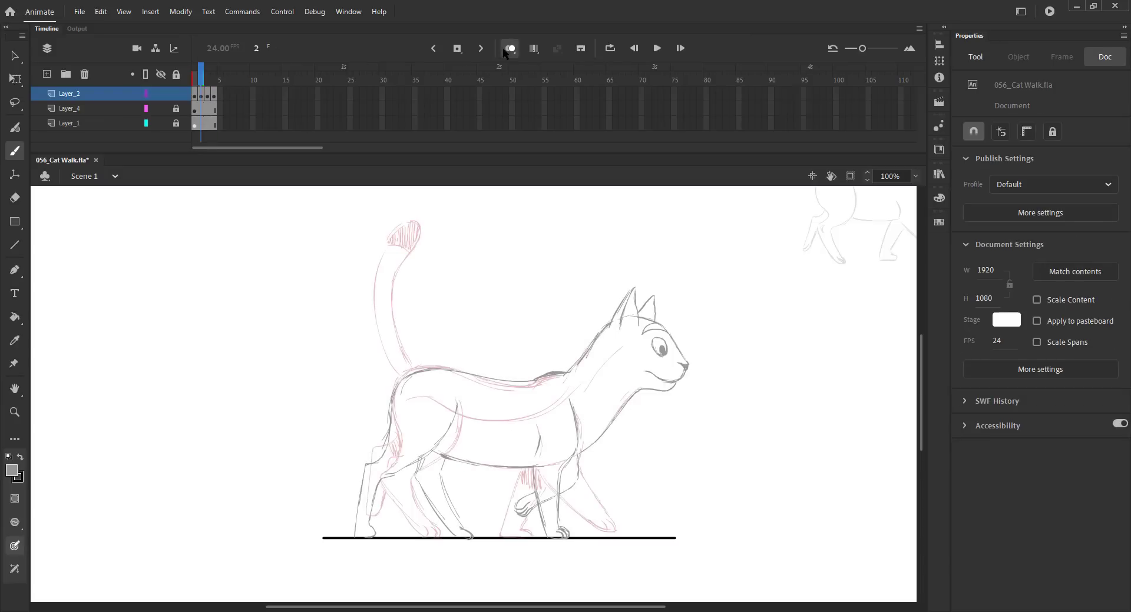
- Extend the onion skin range to frame 3 and draw the upright tail with a shaded tip on frame 2
drag(201, 79, 210, 78)
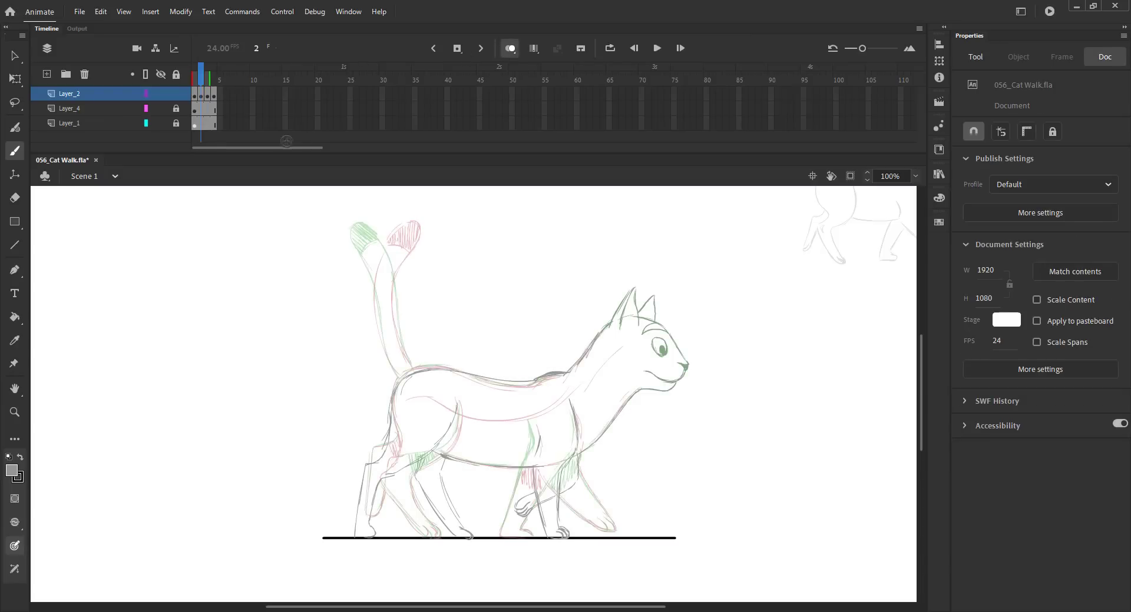
drag(380, 218, 398, 235)
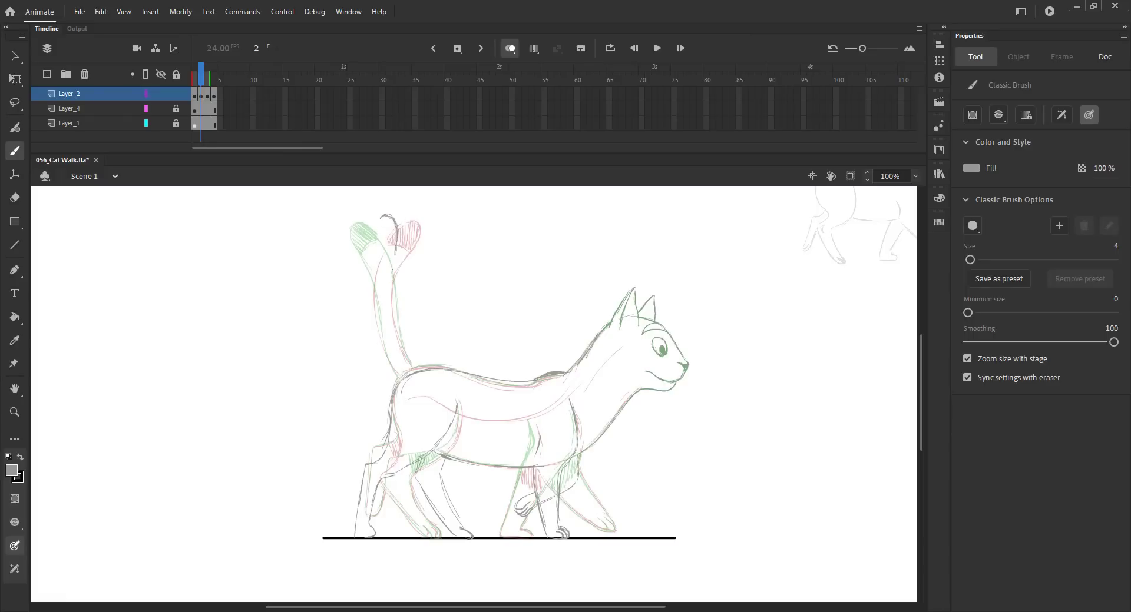
drag(401, 339, 411, 366)
drag(381, 216, 379, 324)
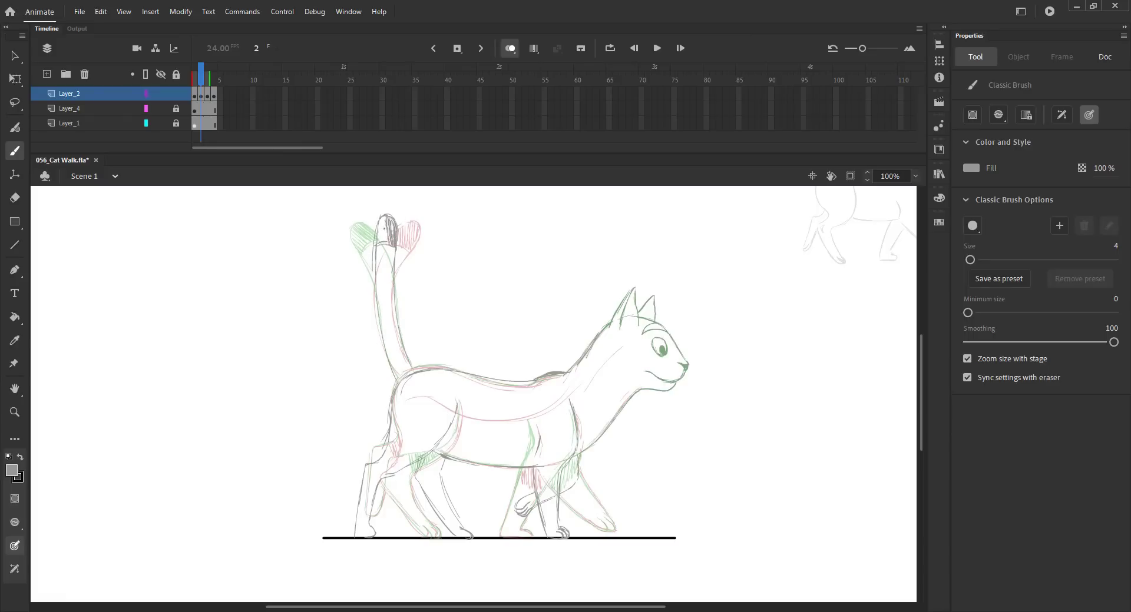
drag(385, 229, 377, 234)
- Turn off onion skinning, shade the upper part of the far hind leg on frame 2 and save the file
key(ctrl+s)
key(ctrl+s)
key(alt+shift+o)
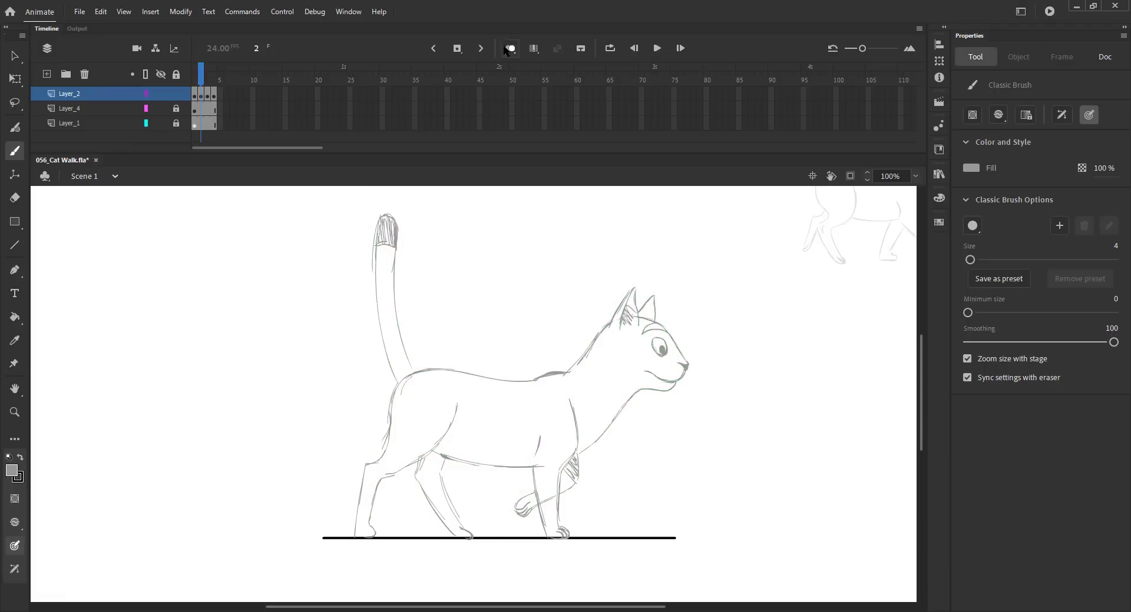
drag(428, 464, 444, 460)
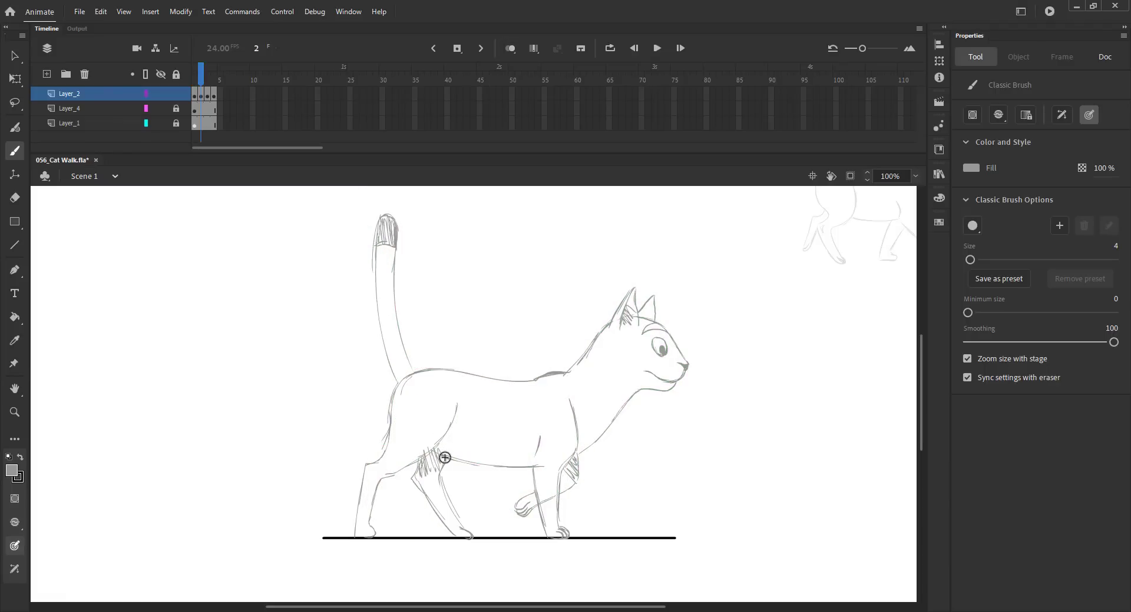
key(ctrl+2)
key(ctrl+s)
- Try to copy the frame 2 pose to frame 4 of Layer_2 and clear the drawing from frame 5
drag(198, 85, 209, 90)
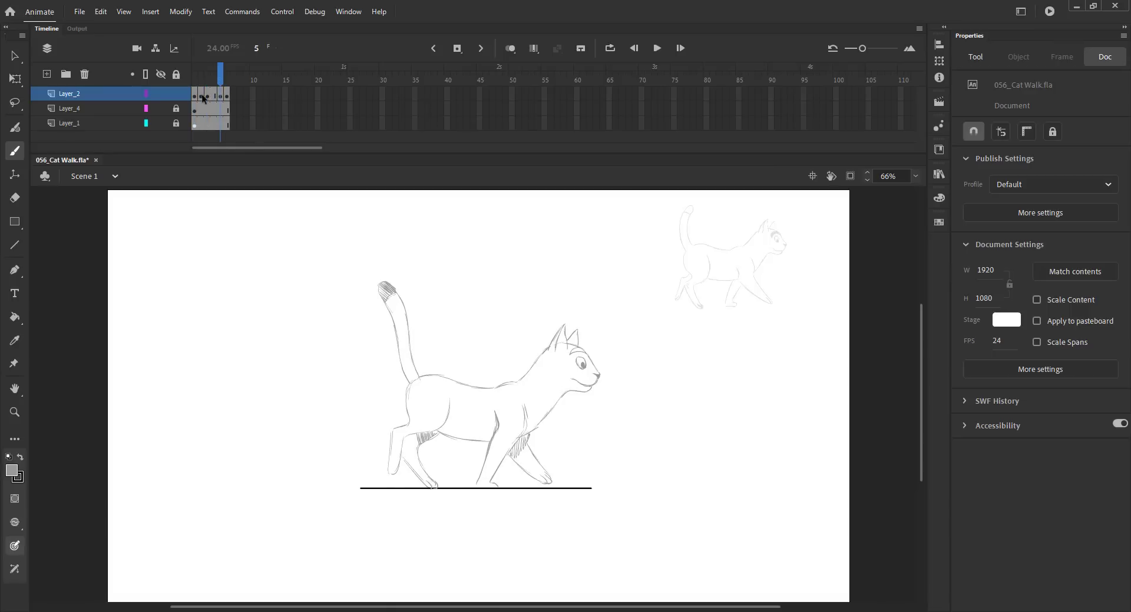
click(201, 97)
click(215, 98)
key(v)
key(Return)
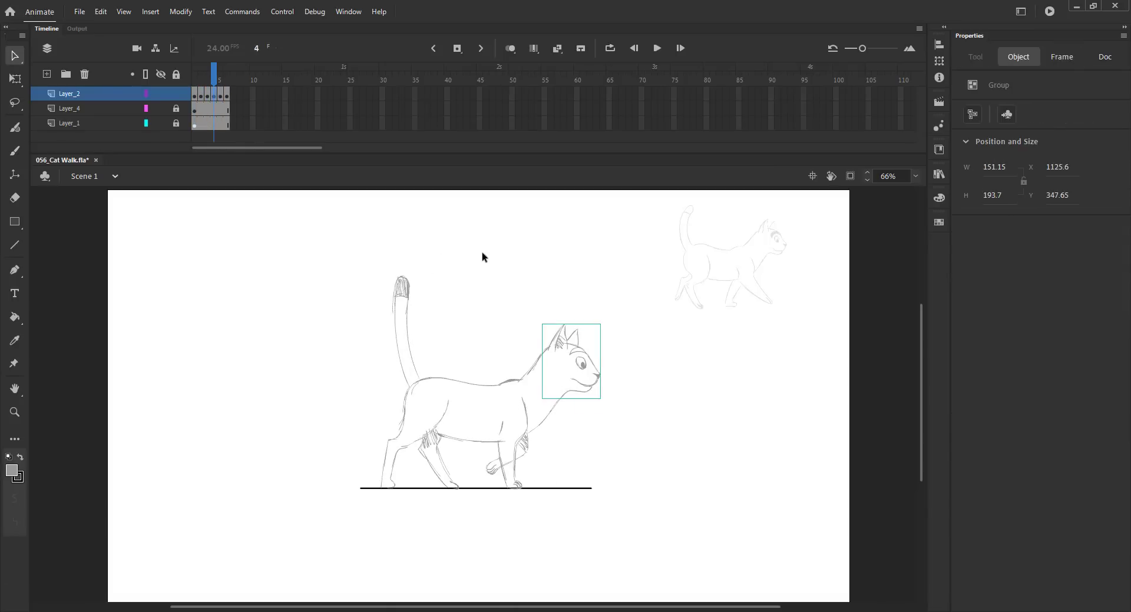
click(220, 99)
click(220, 99)
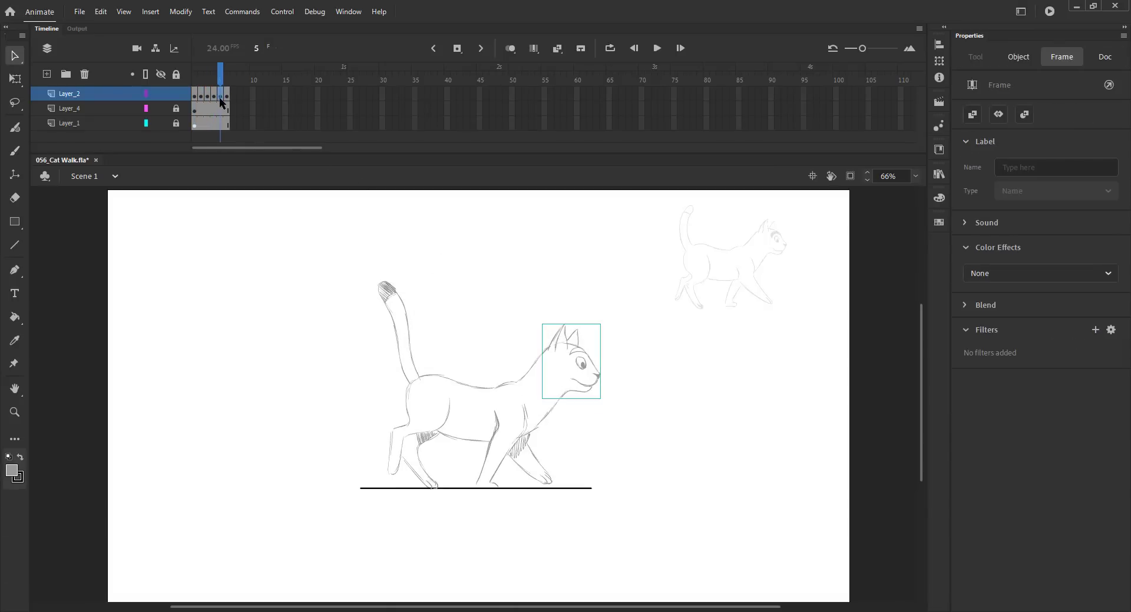
key(Delete)
click(577, 347)
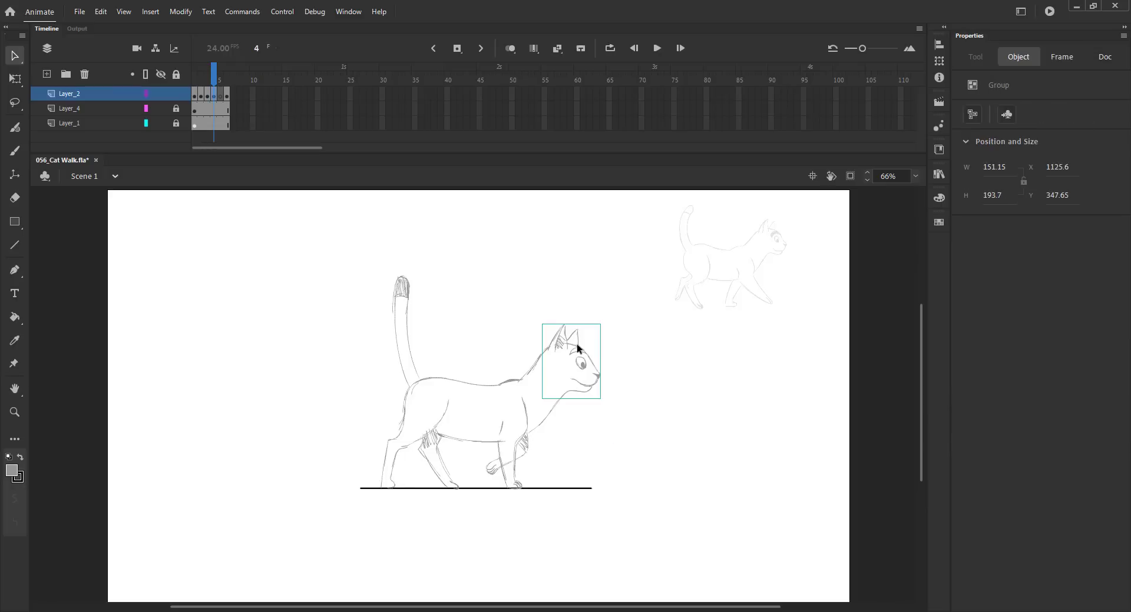
- Insert a blank keyframe at frame 5 of Layer_2 and copy the frame 2 pose to frame 4 as a reference
key(.)
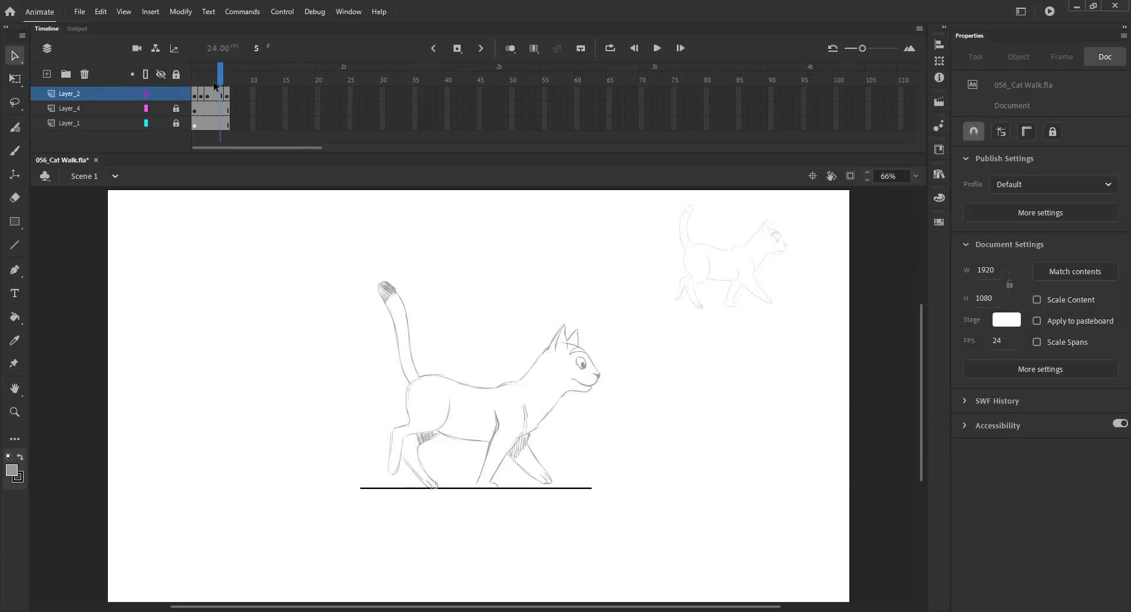
key(F7)
drag(201, 96, 214, 96)
- Copy the cat's head from frame 4 in place onto frame 5, turn on onion skinning and save the file
click(578, 336)
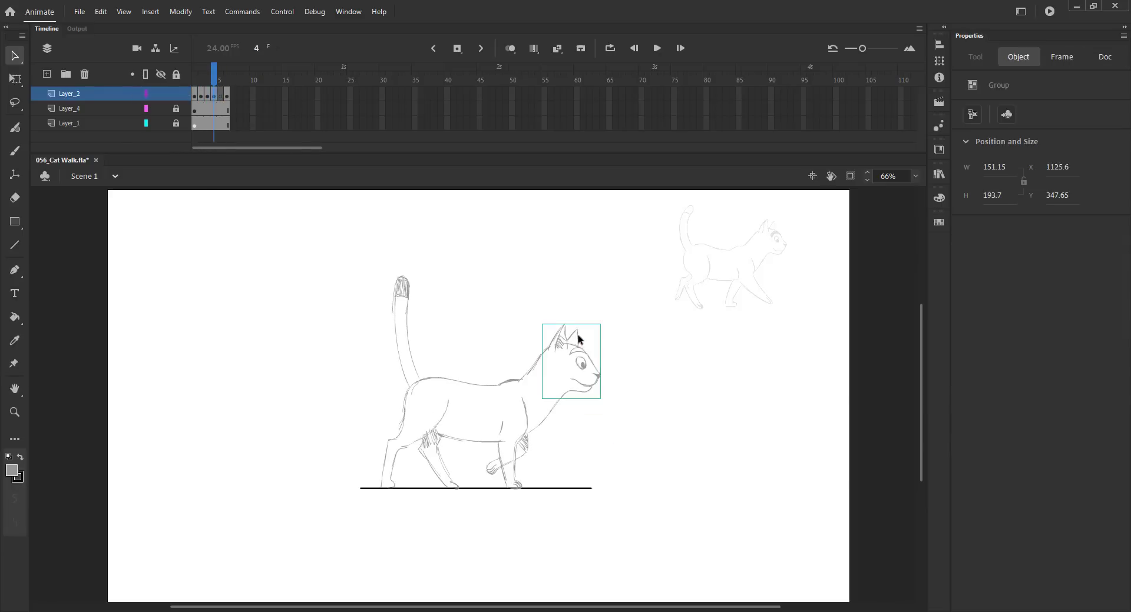
key(ctrl+c)
click(421, 235)
key(.)
key(ctrl+shift+v)
click(511, 50)
key(ctrl+s)
- Limit the onion skin to the frame 4 reference and draw the lifted near front leg on frame 5, saving the file
key(z)
drag(367, 322, 586, 488)
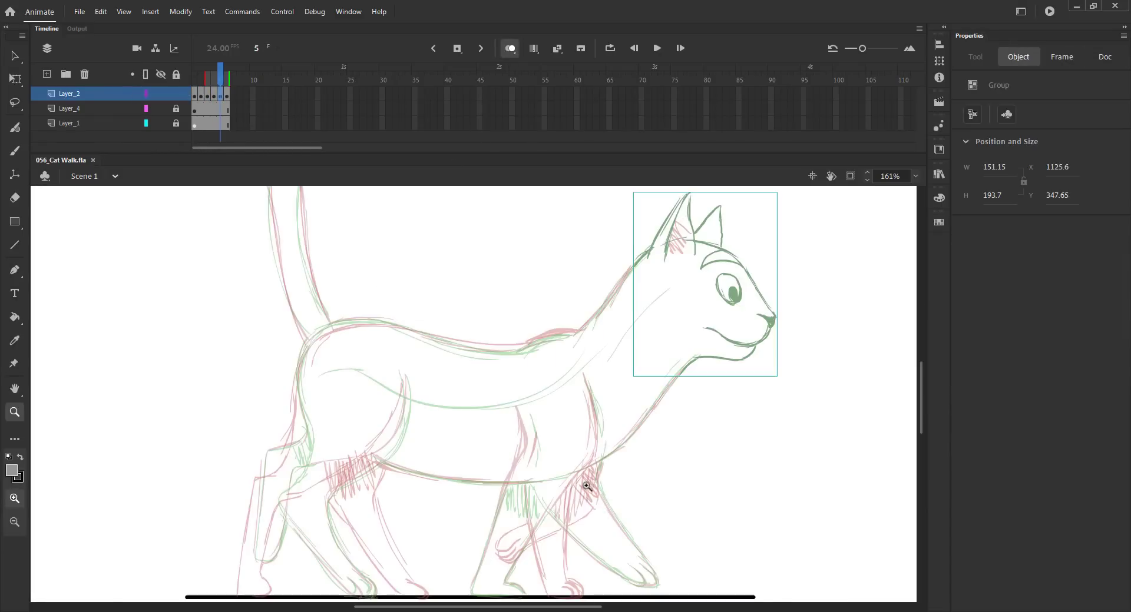
drag(203, 81, 208, 82)
key(b)
drag(539, 367, 572, 225)
drag(621, 268, 635, 354)
drag(629, 302, 634, 333)
drag(616, 238, 633, 324)
mouse_move(558, 282)
mouse_down()
mouse_move(586, 361)
mouse_move(530, 401)
mouse_up()
drag(632, 338, 583, 397)
mouse_move(590, 353)
mouse_down()
mouse_move(560, 381)
mouse_move(552, 411)
mouse_move(533, 417)
mouse_up()
drag(546, 401, 549, 406)
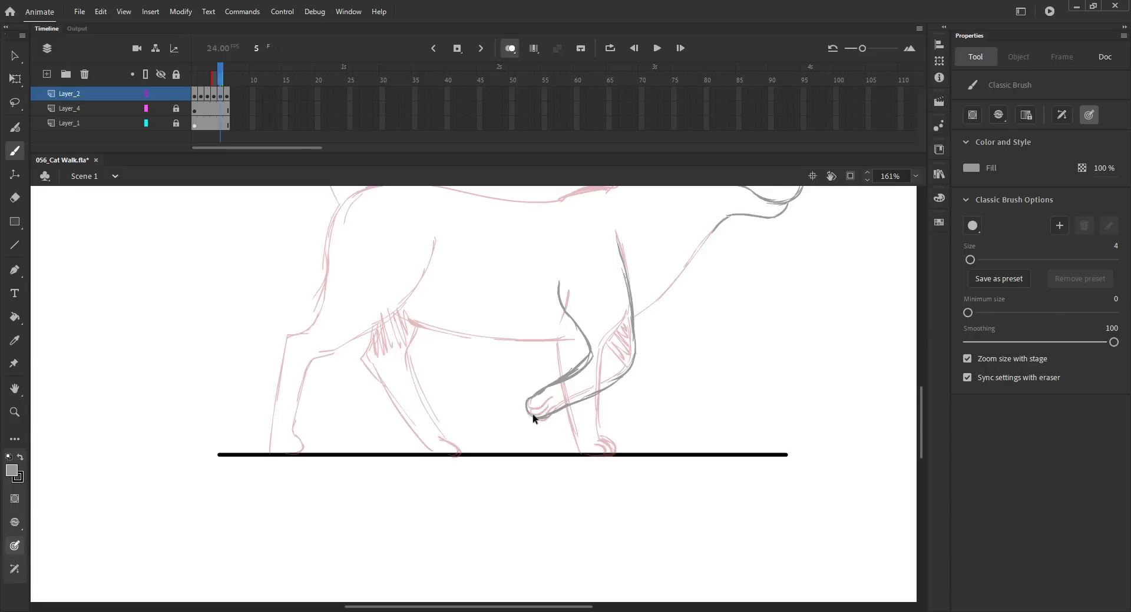
key(ctrl+s)
- Draw the belly, the standing far front leg, and the neck, chest and back lines on frame 5
mouse_move(393, 317)
mouse_down()
mouse_move(570, 336)
mouse_move(563, 378)
mouse_move(600, 436)
mouse_move(577, 449)
mouse_up()
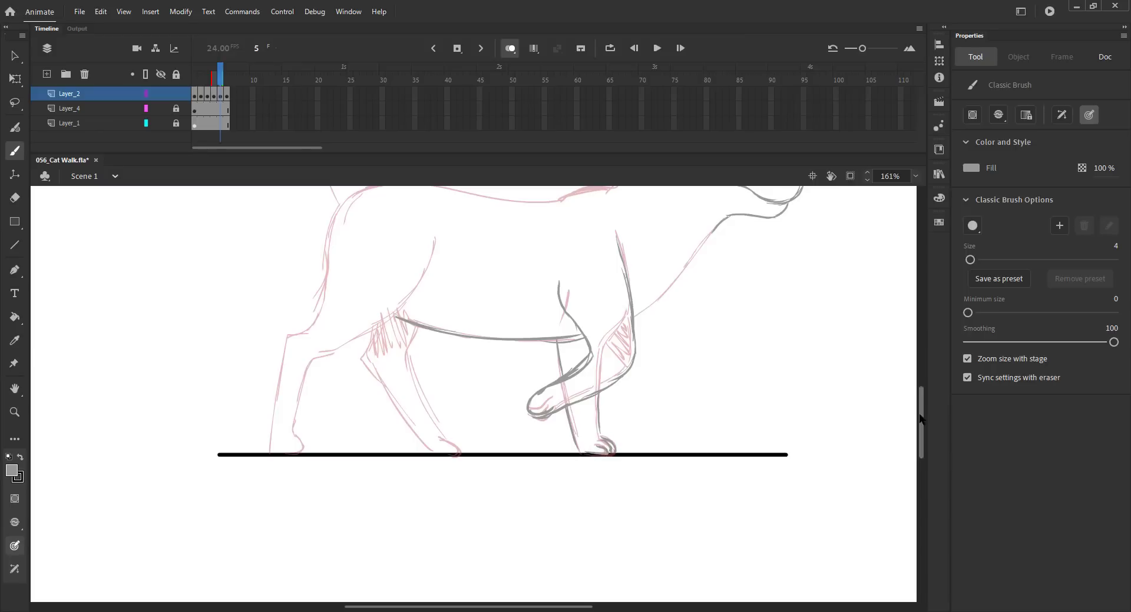
scroll(606, 454, up, 3)
drag(672, 204, 613, 285)
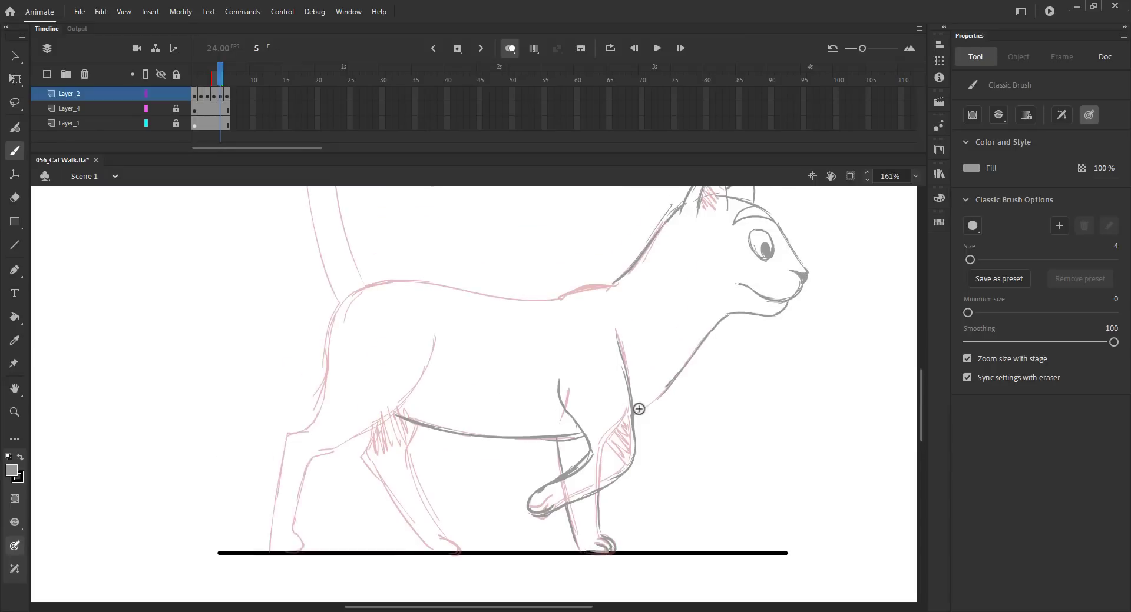
drag(639, 408, 683, 368)
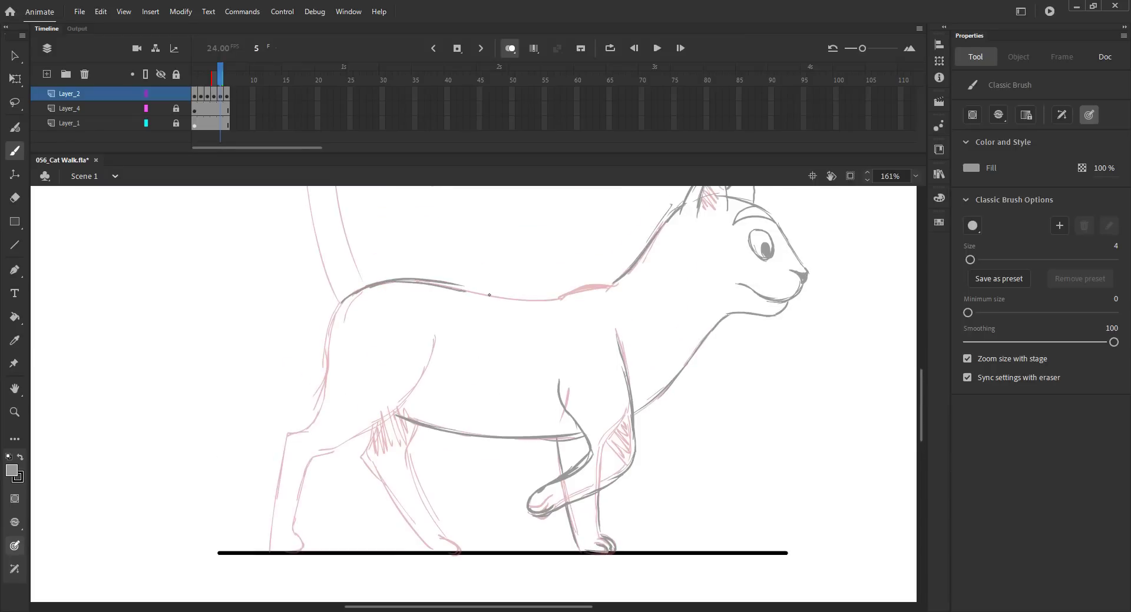
drag(563, 294, 617, 282)
- Draw the near thigh and its hind leg planted forward on the ground line on frame 5
mouse_move(437, 322)
mouse_down()
mouse_move(442, 358)
mouse_move(412, 425)
mouse_up()
drag(345, 330, 361, 412)
drag(359, 451, 436, 553)
mouse_move(412, 433)
mouse_down()
mouse_move(416, 475)
mouse_move(461, 546)
mouse_up()
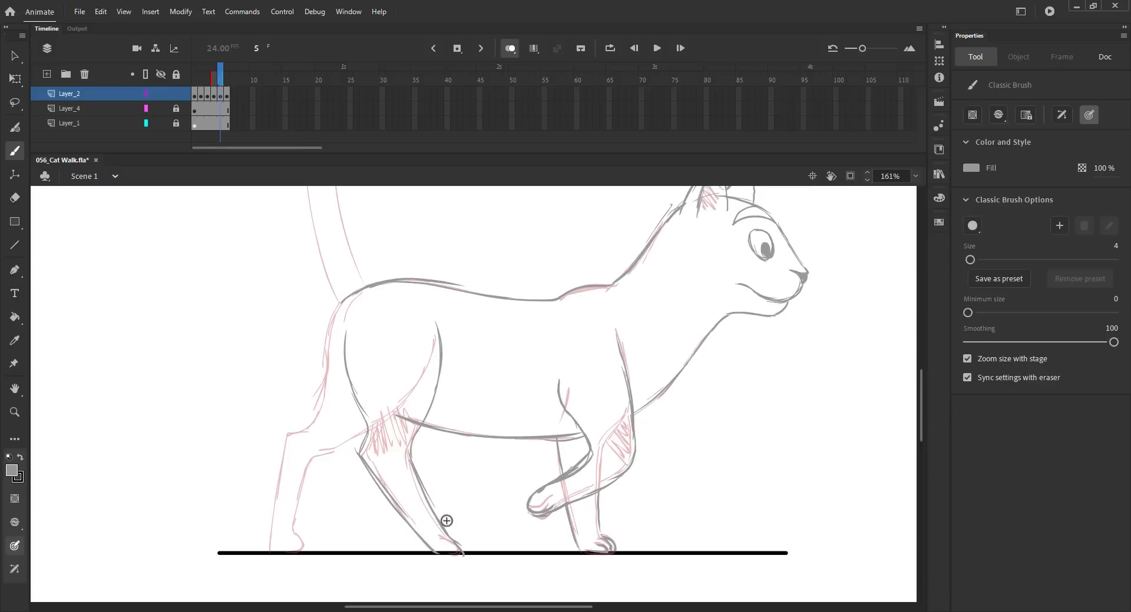
- Draw the rump and the far hind leg trailing back on frame 5 and save the file
mouse_move(339, 302)
mouse_down()
mouse_move(332, 325)
mouse_move(321, 399)
mouse_move(279, 453)
mouse_move(344, 442)
mouse_move(307, 461)
mouse_move(299, 542)
mouse_up()
mouse_move(284, 435)
mouse_down()
mouse_move(272, 523)
mouse_move(291, 549)
mouse_up()
key(ctrl+2)
key(ctrl+s)
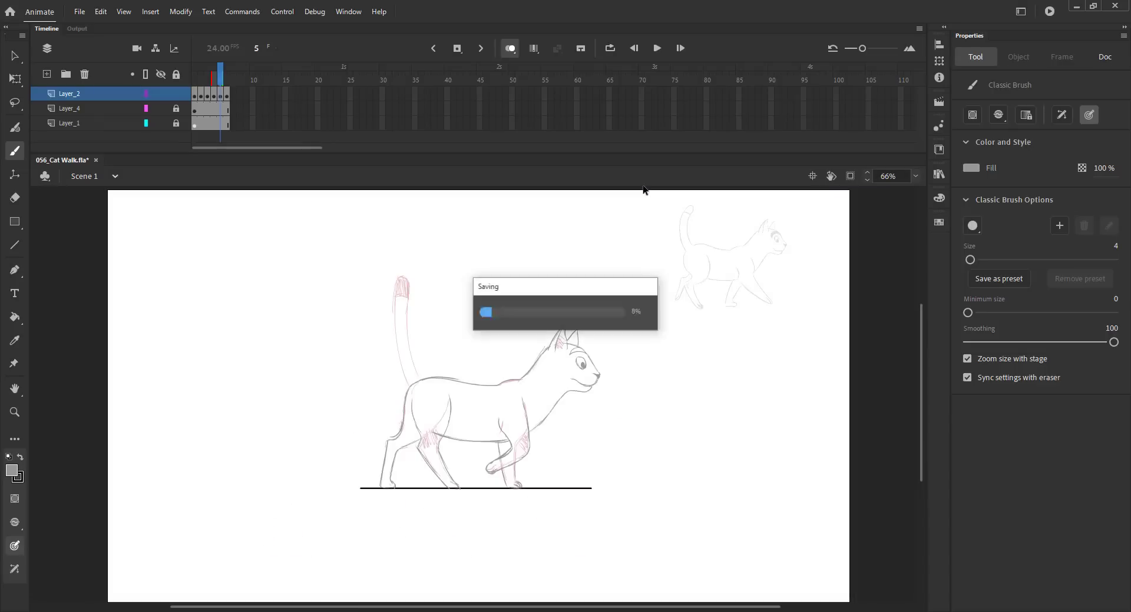
- Turn off onion skinning and clear the reference pose's keyframe at frame 4 of Layer_2
key(z)
drag(343, 255, 652, 507)
click(512, 49)
click(216, 94)
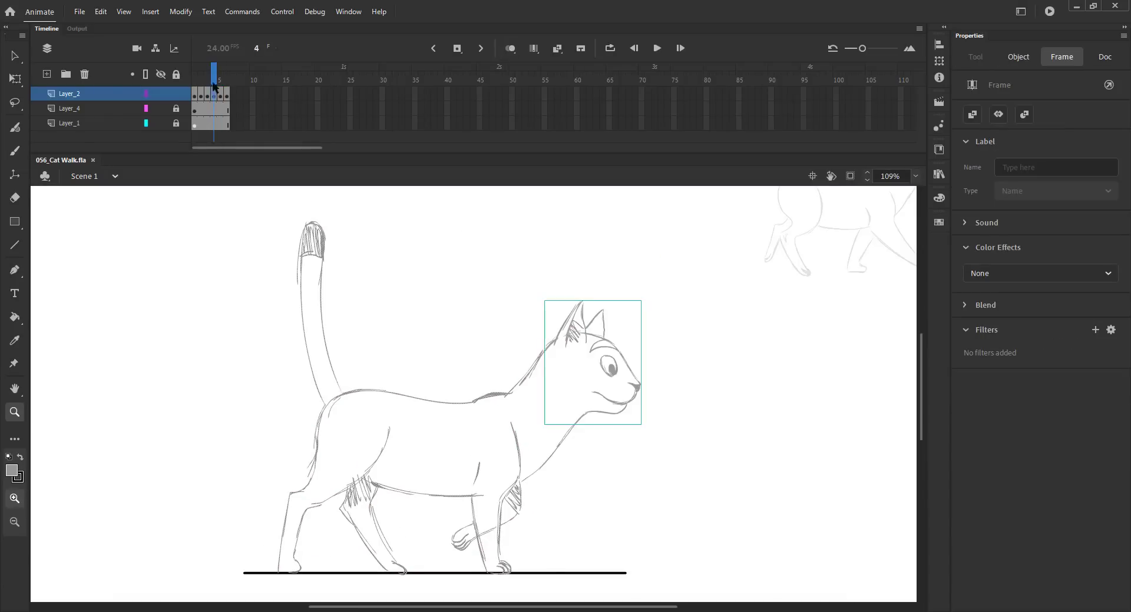
key(shift+F6)
- Turn onion skinning back on across the neighbouring poses and brush the upright tail on frame 5
drag(200, 80, 229, 81)
click(510, 48)
key(b)
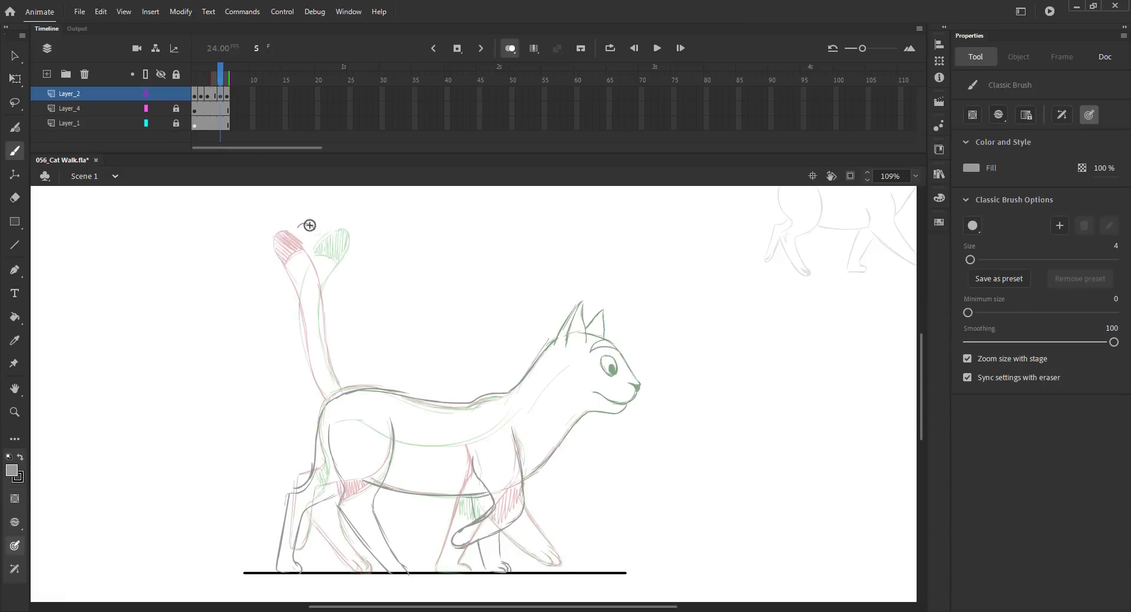
drag(310, 226, 316, 253)
drag(325, 349, 336, 391)
key(ctrl+z)
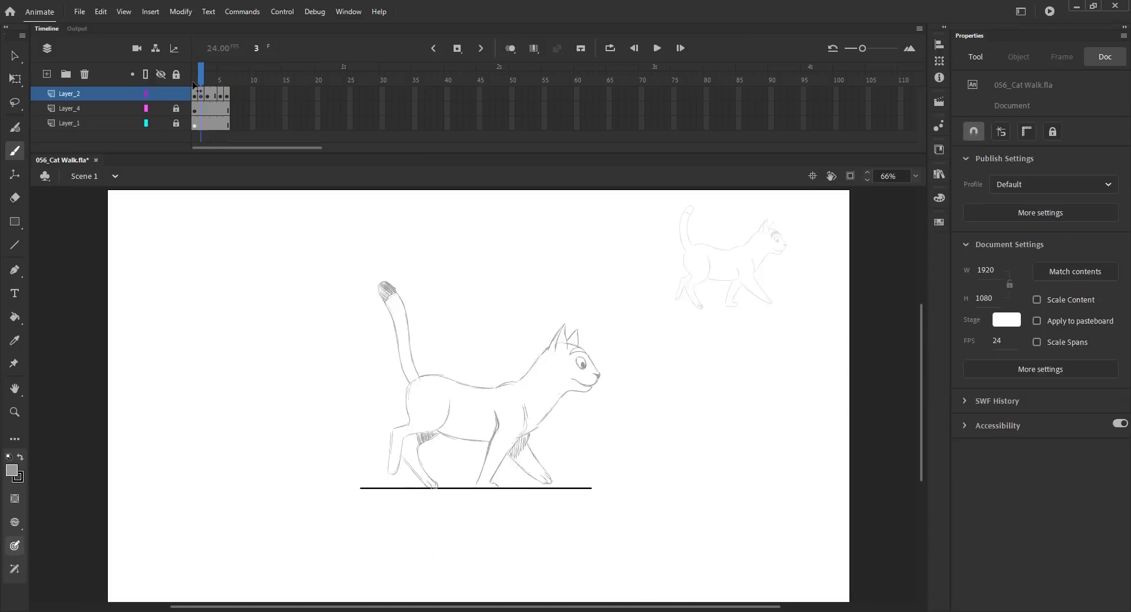
- Remove the extra held frame at frame 4, open a blank frame 2 in Layer_2 and turn on onion skinning, saving the file
click(233, 82)
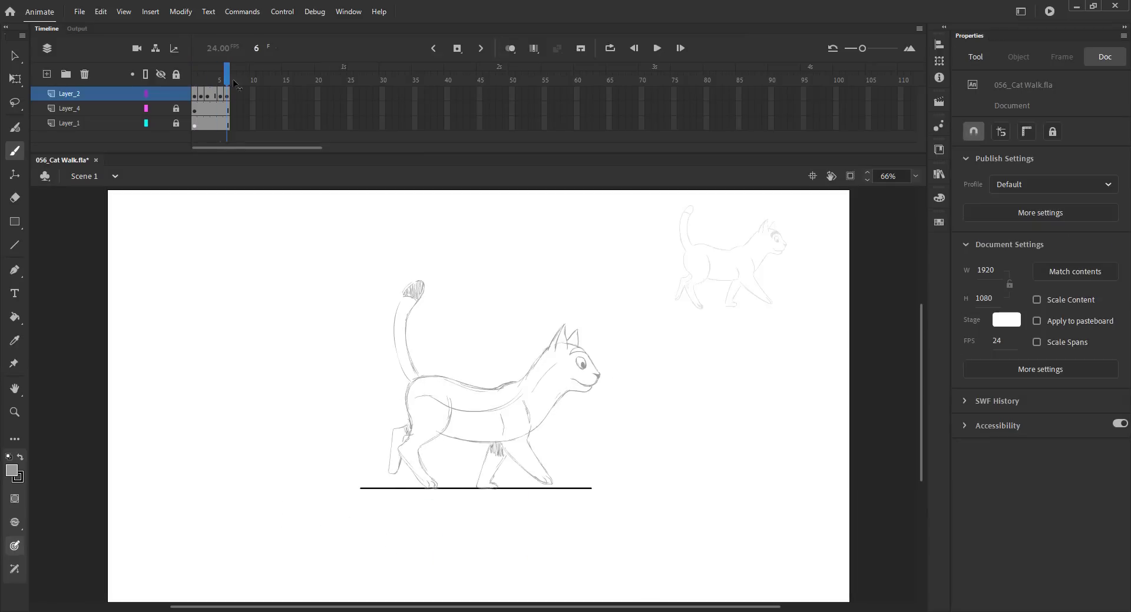
drag(233, 83, 168, 88)
mouse_move(201, 83)
mouse_down()
mouse_move(214, 88)
mouse_move(190, 90)
mouse_move(214, 82)
mouse_up()
key(ctrl+s)
key(shift+F5)
drag(214, 83, 201, 82)
key(F5)
click(510, 48)
key(ctrl+s)
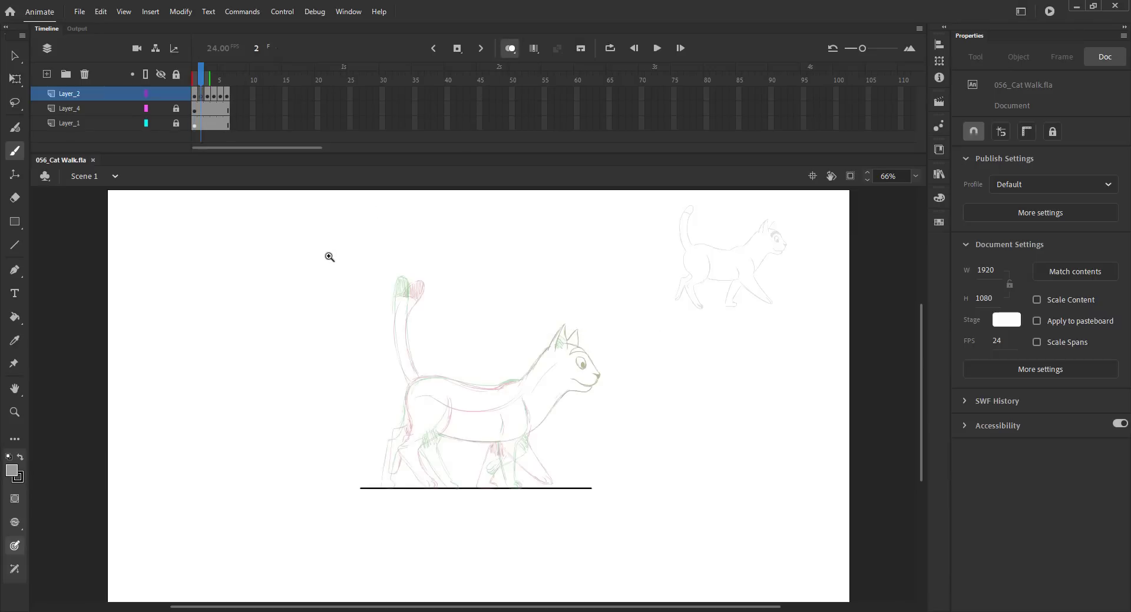
- Paste the cat's head in place on frame 2, lower it to about Y 359 and rotate it slightly clockwise
key(z)
drag(328, 255, 537, 486)
scroll(543, 219, down, 3)
key(v)
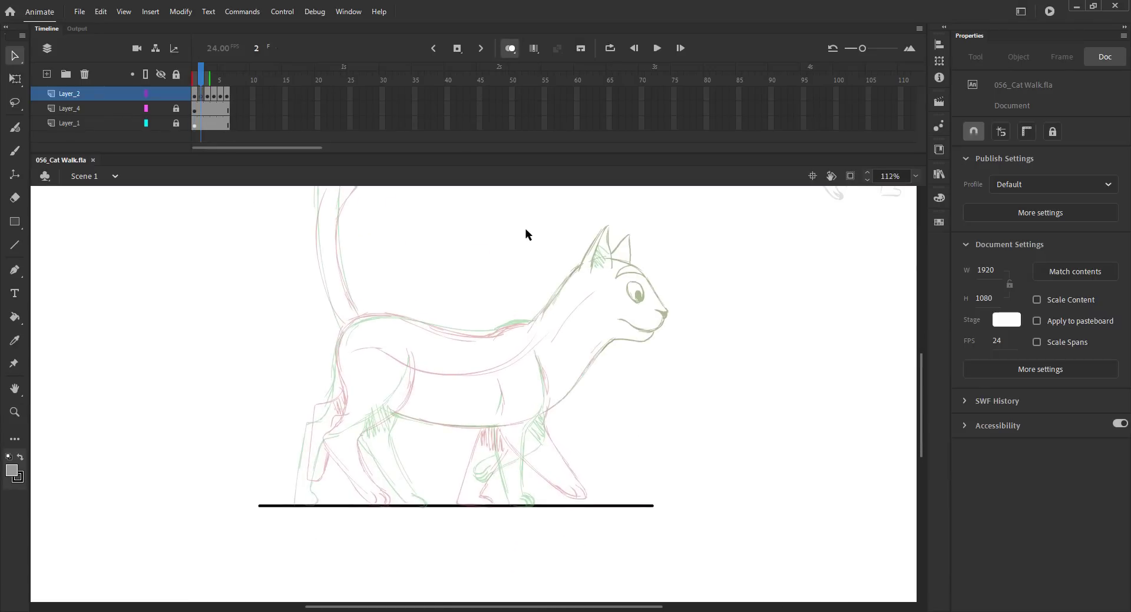
key(ctrl+shift+v)
key(q)
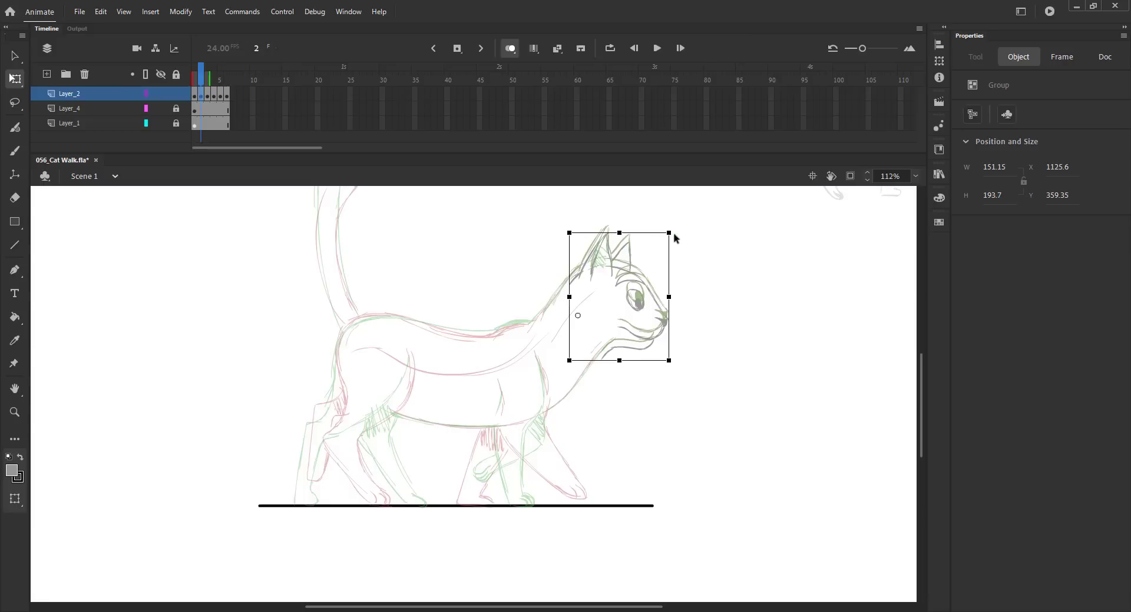
key(ctrl+z)
key(ctrl+y)
drag(673, 238, 680, 248)
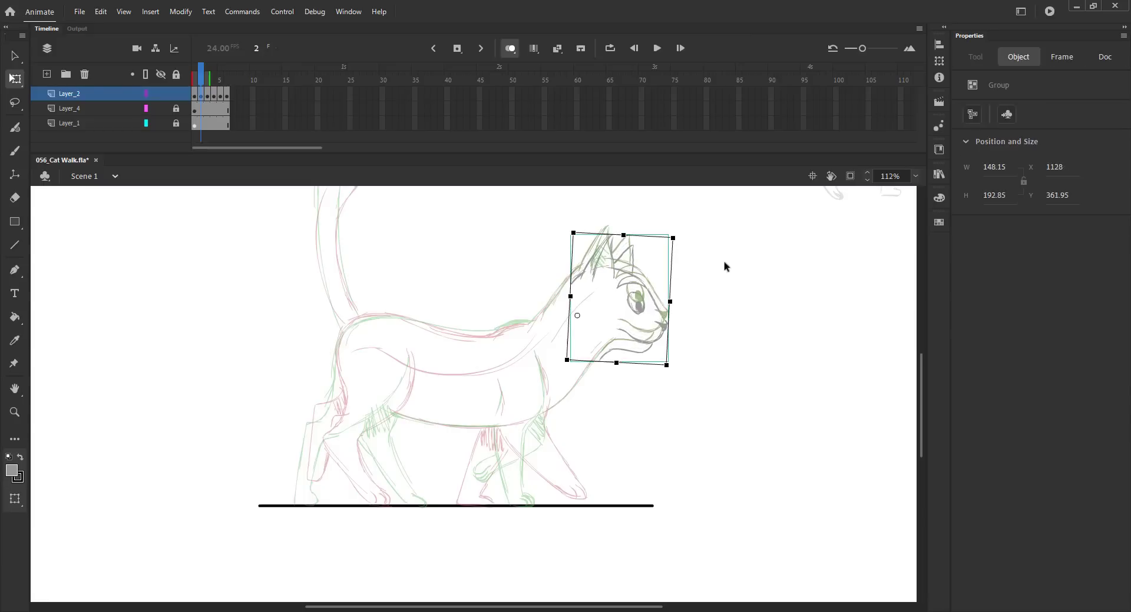
click(725, 267)
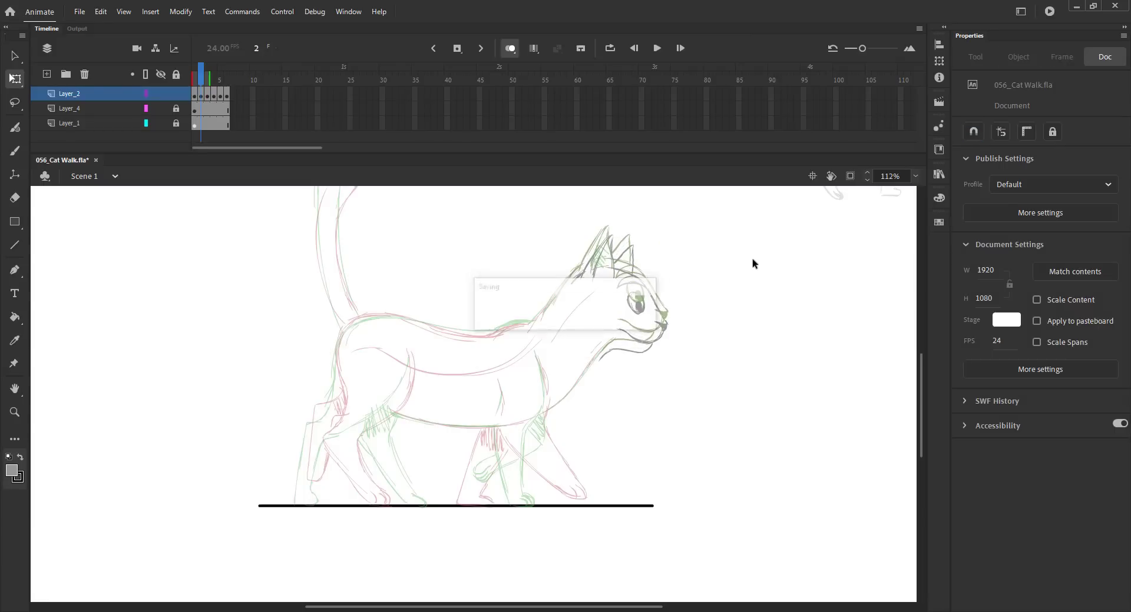
- Brush the back and shoulder lines and the near front leg planted forward on the ground line on frame 2
key(b)
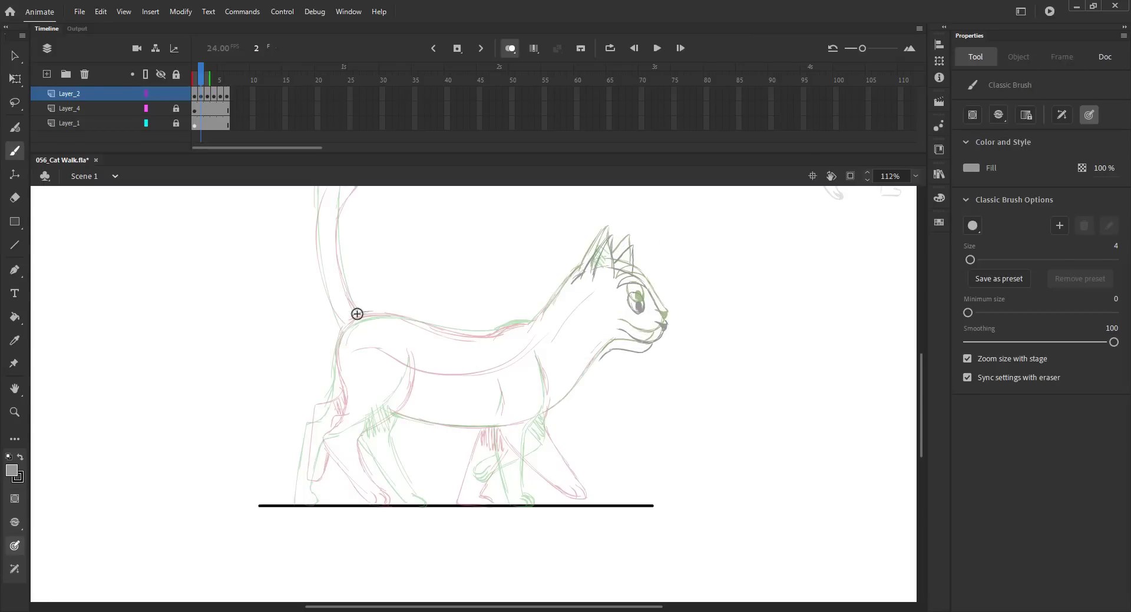
mouse_move(357, 314)
mouse_down()
mouse_move(397, 312)
mouse_move(384, 310)
mouse_up()
key(ctrl+z)
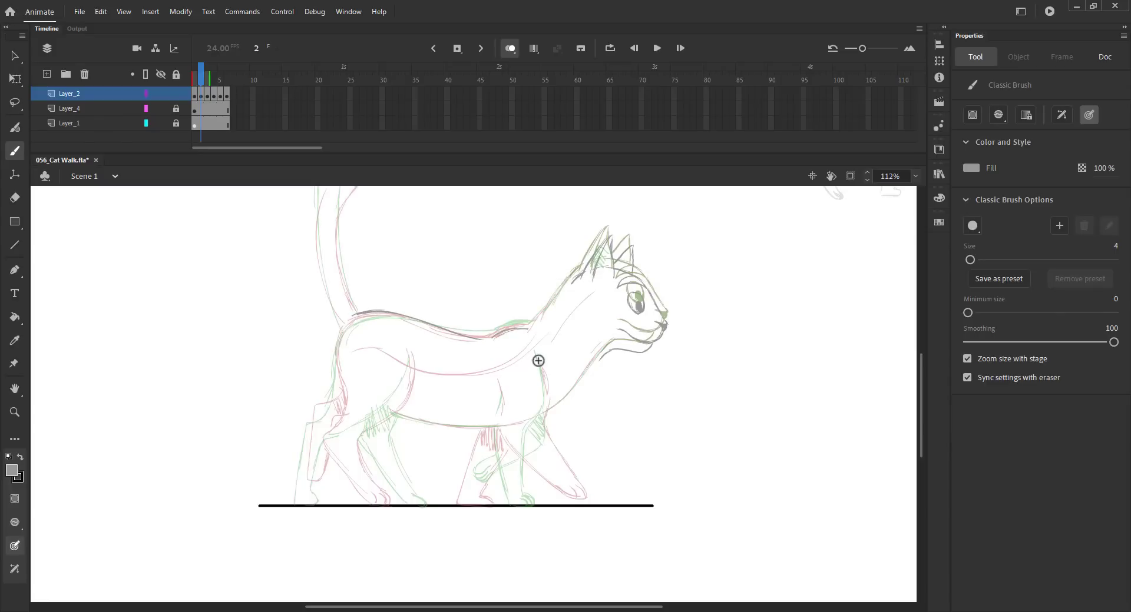
mouse_move(541, 370)
mouse_down()
mouse_move(543, 424)
mouse_move(571, 489)
mouse_up()
mouse_move(498, 384)
mouse_down()
mouse_move(504, 440)
mouse_move(545, 495)
mouse_move(578, 507)
mouse_up()
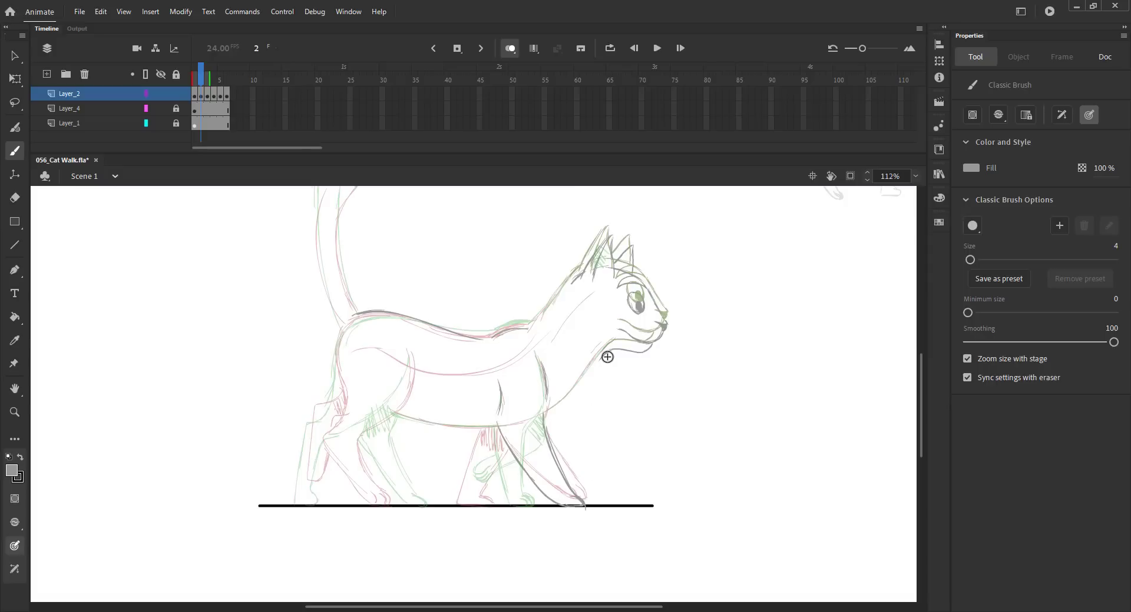
- Brush the chest line and the back of the neck on frame 2 and save the file
drag(607, 357, 545, 413)
drag(543, 312, 574, 278)
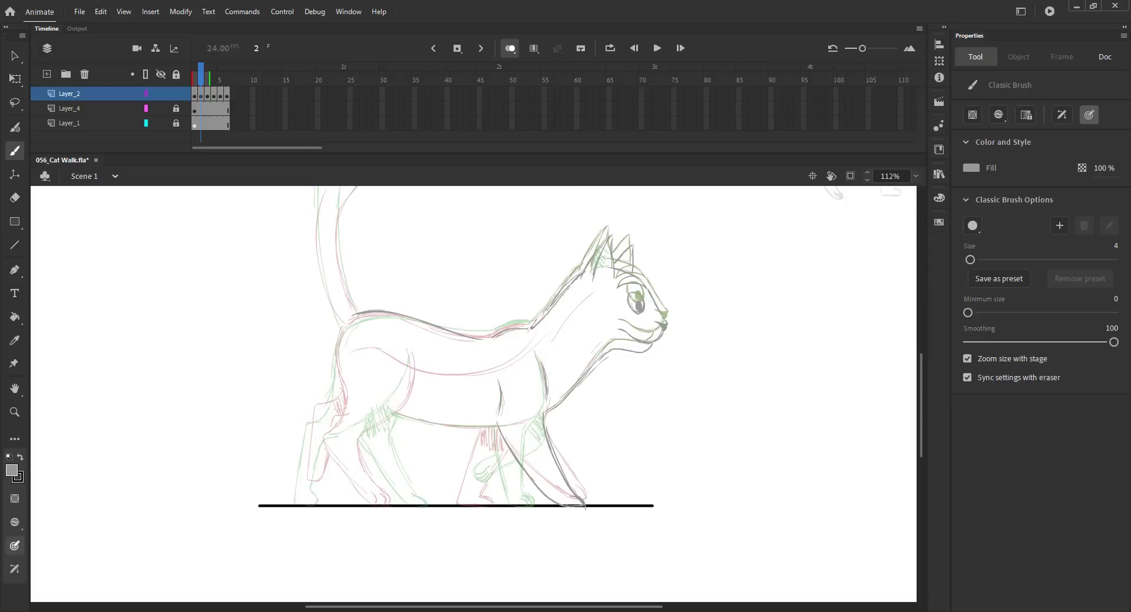
key(ctrl+s)
- Brush the rump, the planted near hind leg, the belly line and both raised, shaded far legs on frame 2
drag(412, 351, 398, 393)
drag(327, 417, 318, 502)
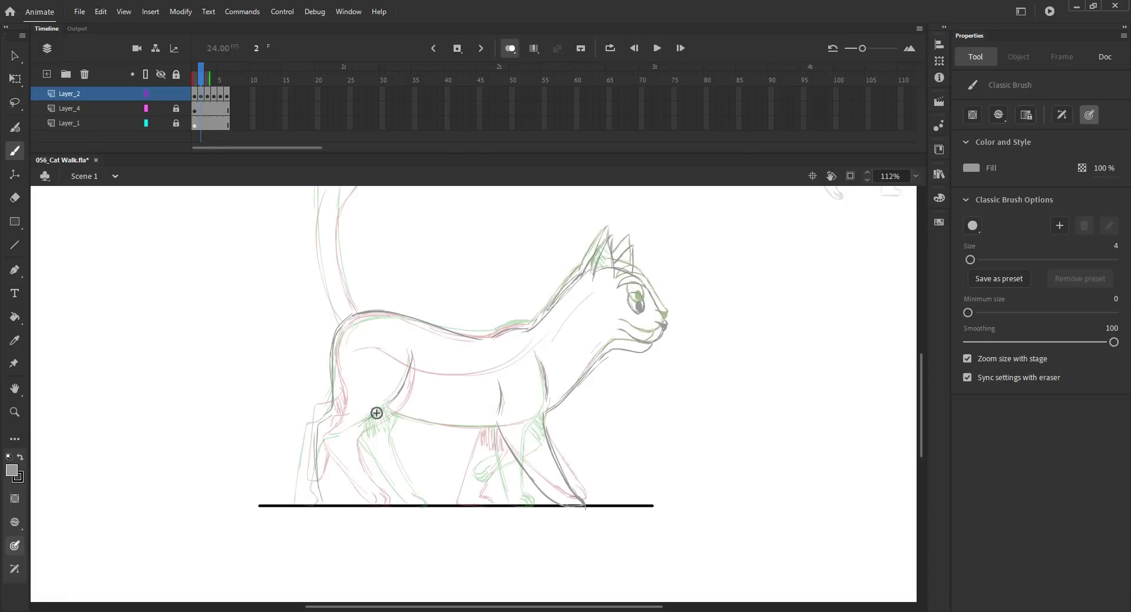
drag(383, 407, 339, 434)
mouse_move(387, 405)
mouse_down()
mouse_move(446, 428)
mouse_move(547, 410)
mouse_up()
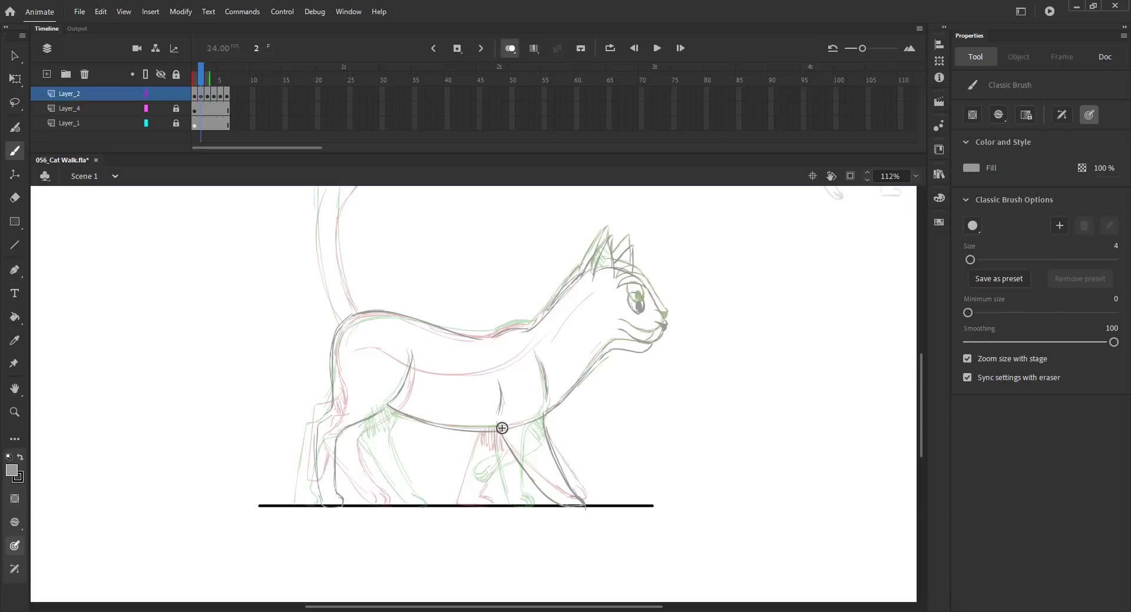
mouse_move(500, 453)
mouse_down()
mouse_move(450, 485)
mouse_move(487, 460)
mouse_up()
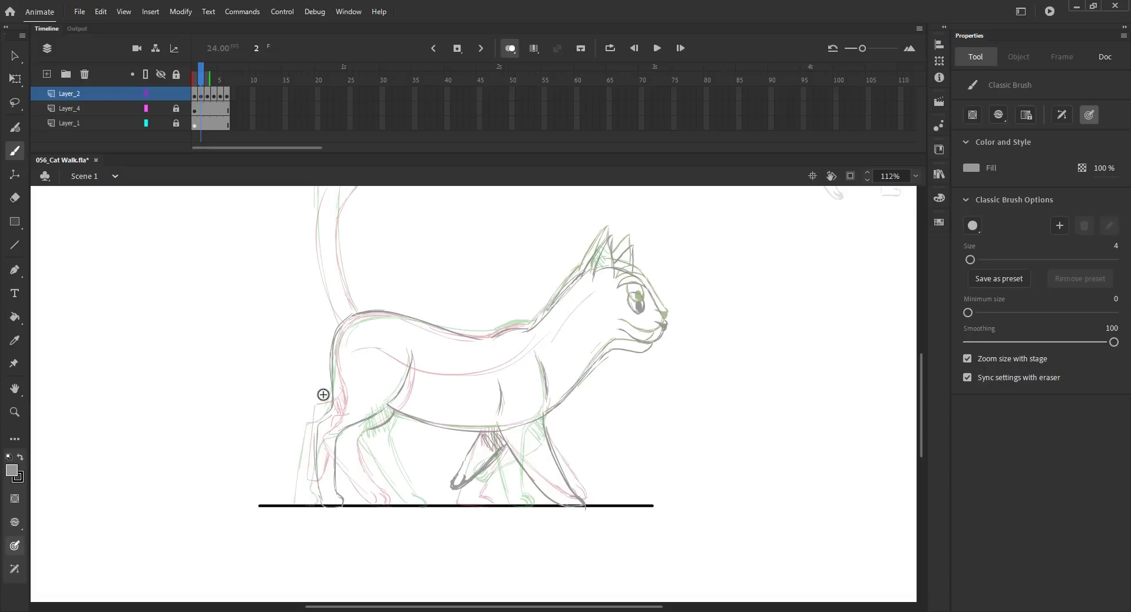
mouse_move(363, 429)
mouse_down()
mouse_move(388, 447)
mouse_move(378, 452)
mouse_up()
- Brush the curved tail with its shaded tip on frame 2, redoing the unwanted stroke
drag(437, 310, 472, 411)
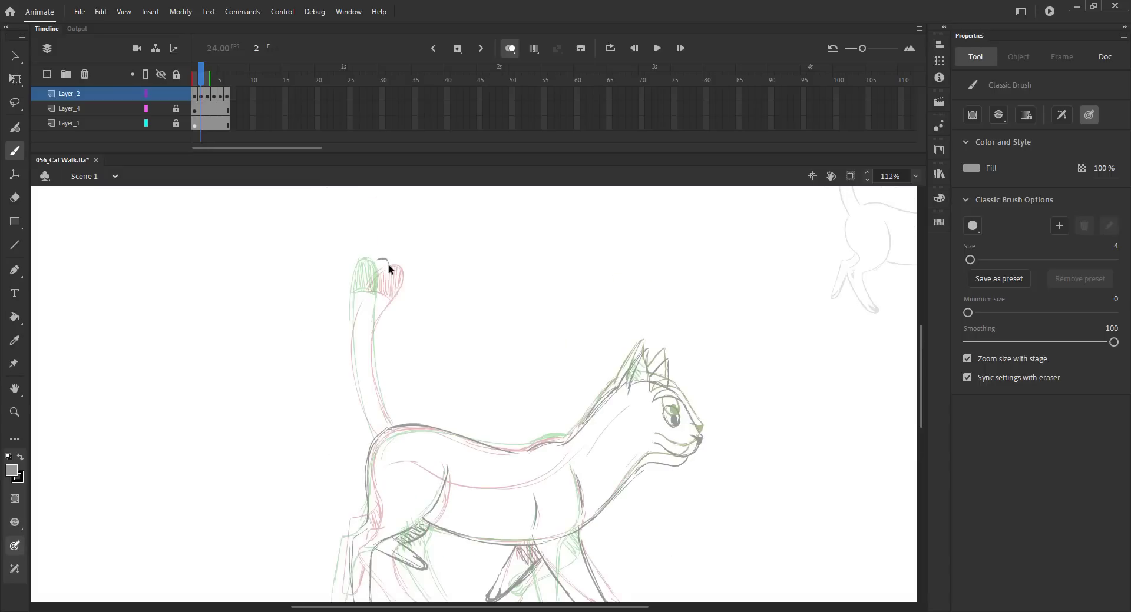
key(ctrl+s)
drag(406, 282, 378, 352)
key(ctrl+z)
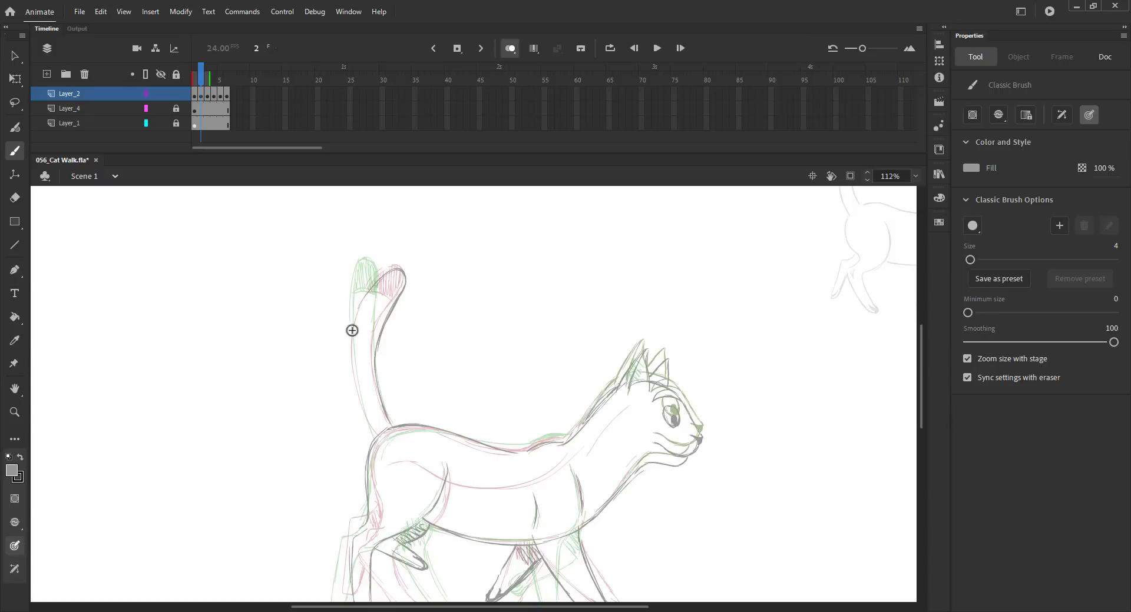
mouse_move(369, 291)
mouse_down()
mouse_move(357, 407)
mouse_move(386, 429)
mouse_up()
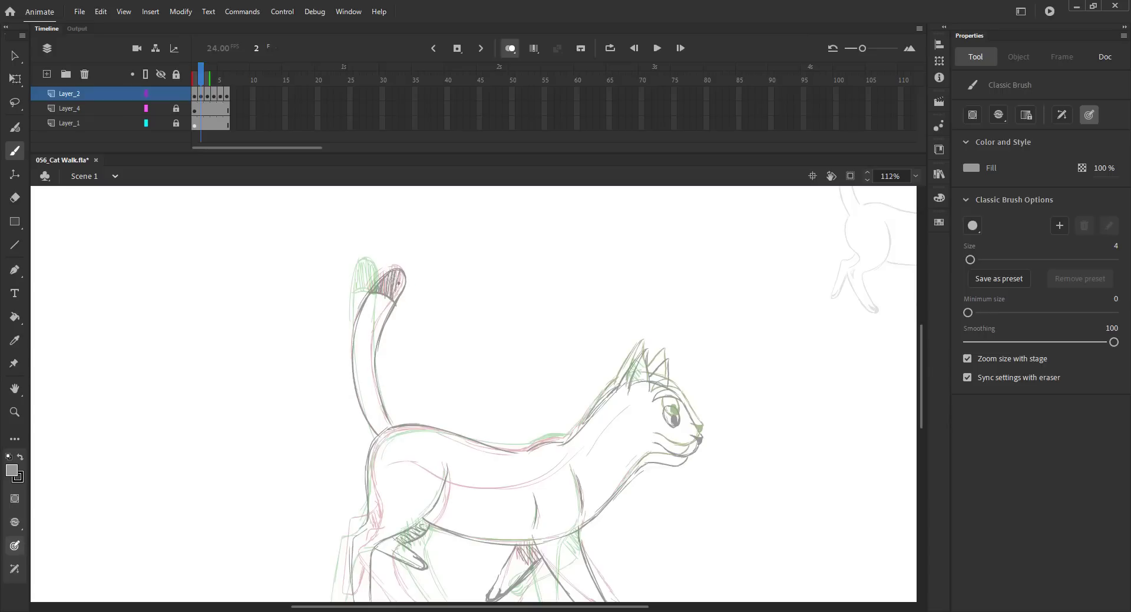
- Turn off onion skinning, show the whole stage, save the file and play back the walk
click(510, 48)
key(ctrl+2)
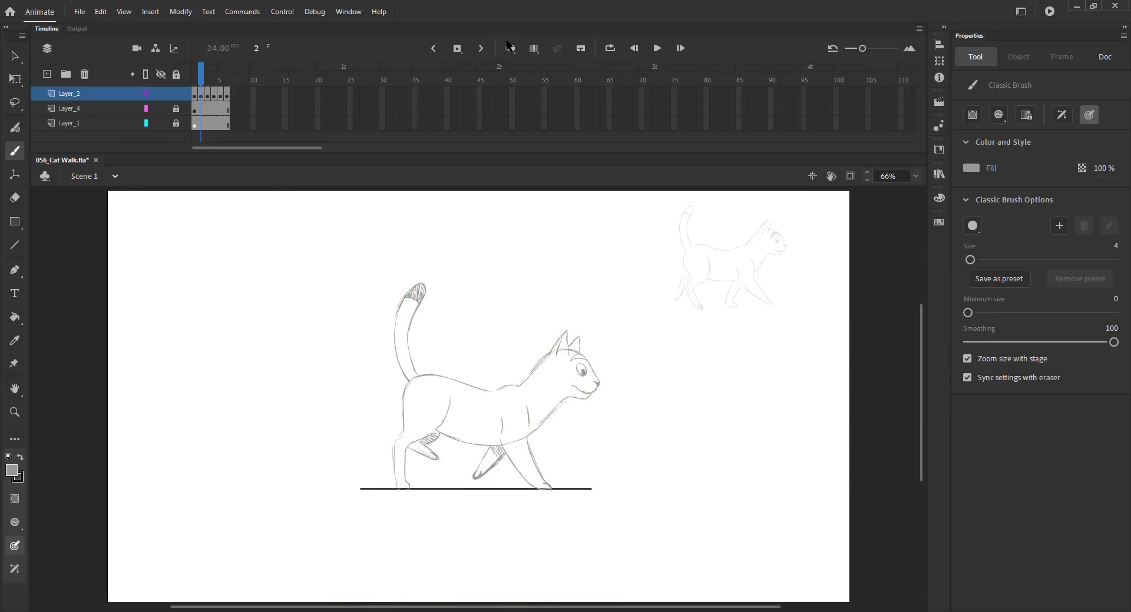
key(ctrl+s)
key(Return)
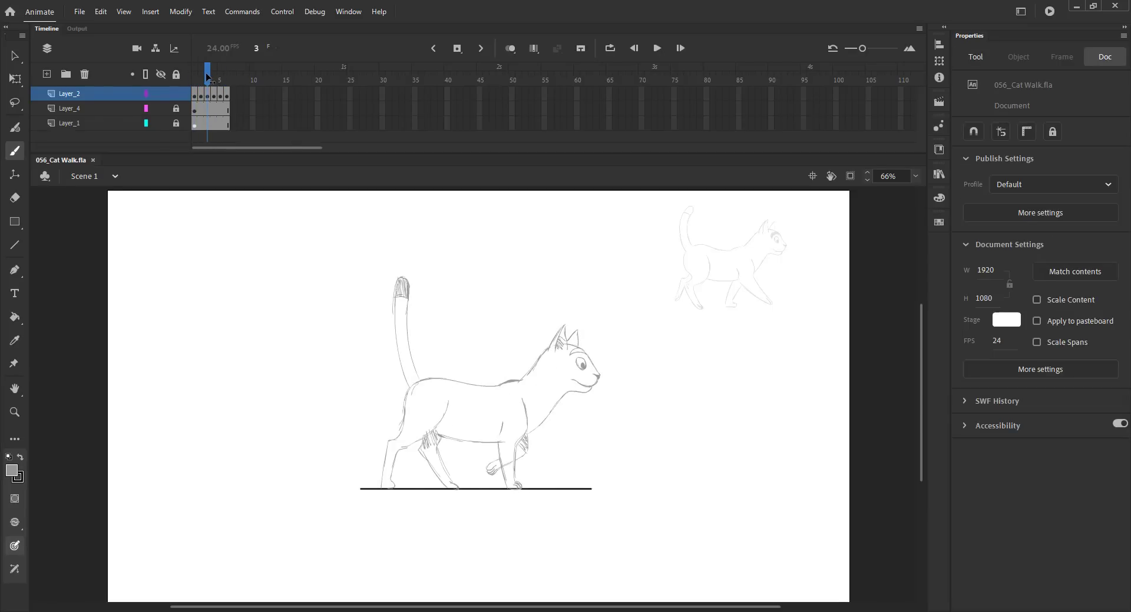
- Extend frame 4 of Layer_2 by two frames and insert a blank keyframe at frame 6
drag(206, 72, 214, 75)
key(F5)
key(F5)
key(F7)
click(199, 94)
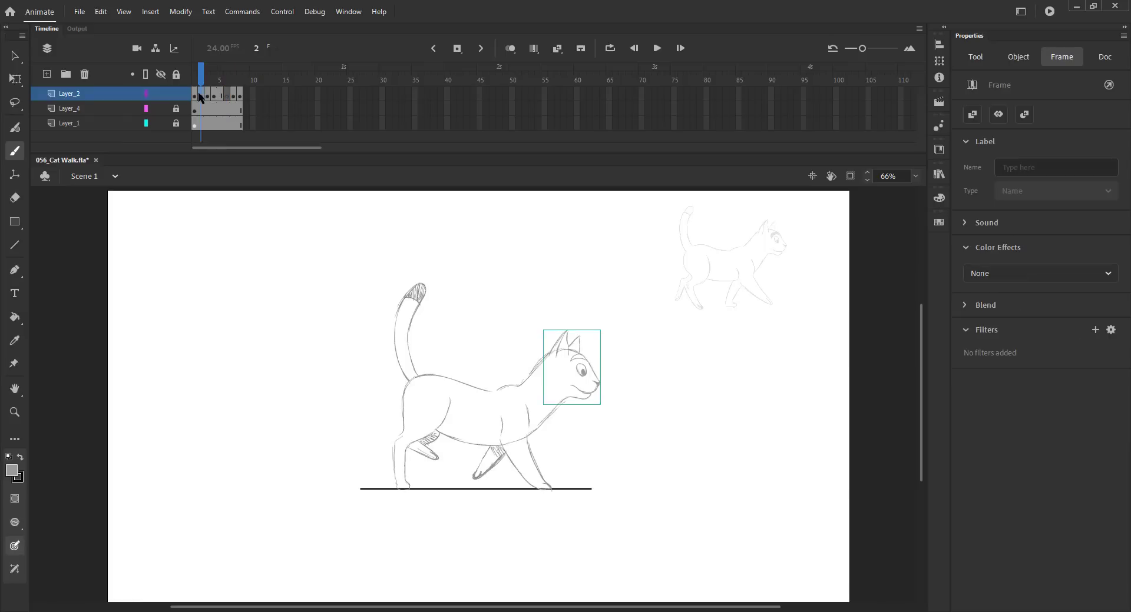
key(super)
key(super)
drag(225, 99, 227, 96)
key(c)
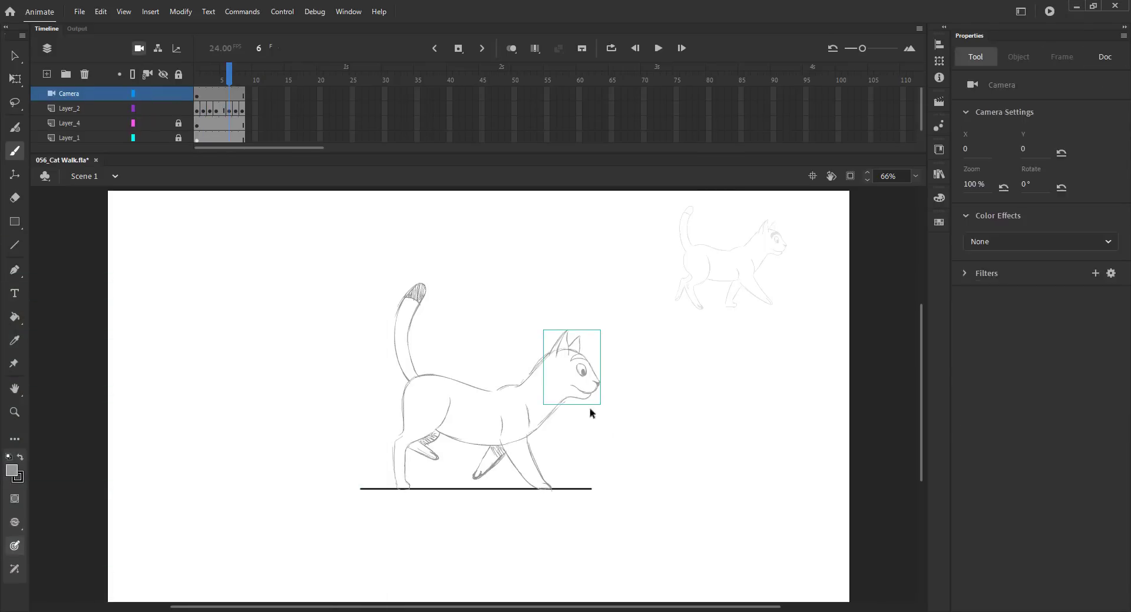
key(v)
click(139, 49)
click(236, 95)
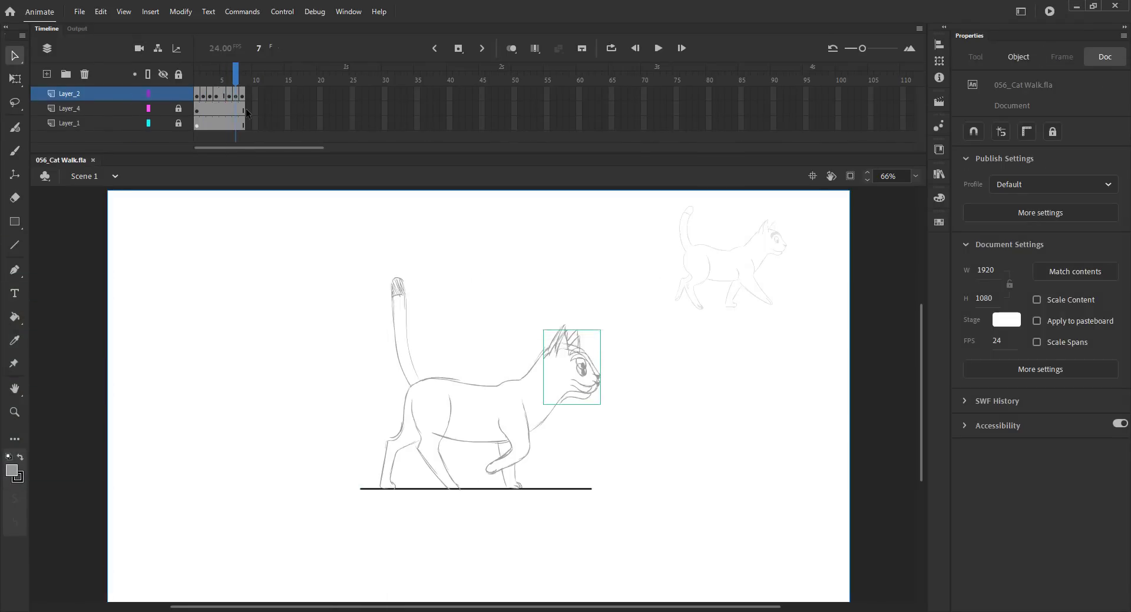
mouse_move(236, 78)
mouse_down()
mouse_move(224, 97)
mouse_move(225, 86)
mouse_up()
key(ctrl+z)
key(ctrl+z)
key(ctrl+z)
- Copy frame 2's drawing to frame 5 as reference, paste the head in place on blank frame 6 and turn on onion skinning
click(202, 97)
click(231, 83)
key(ctrl+shift+v)
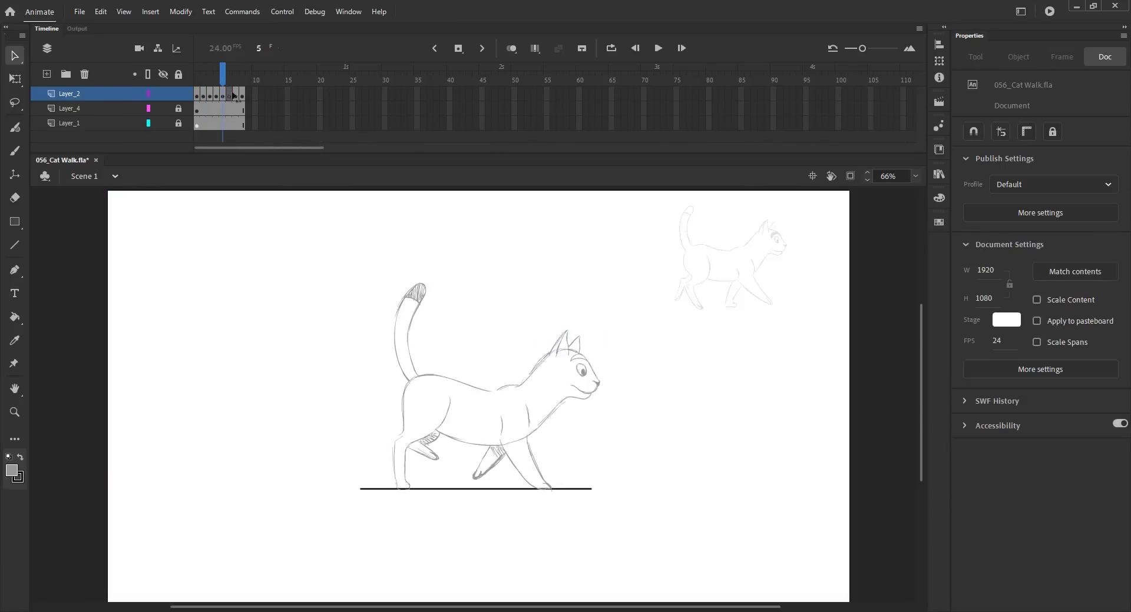
drag(607, 405, 534, 327)
key(ctrl+z)
key(ctrl+shift+v)
click(510, 48)
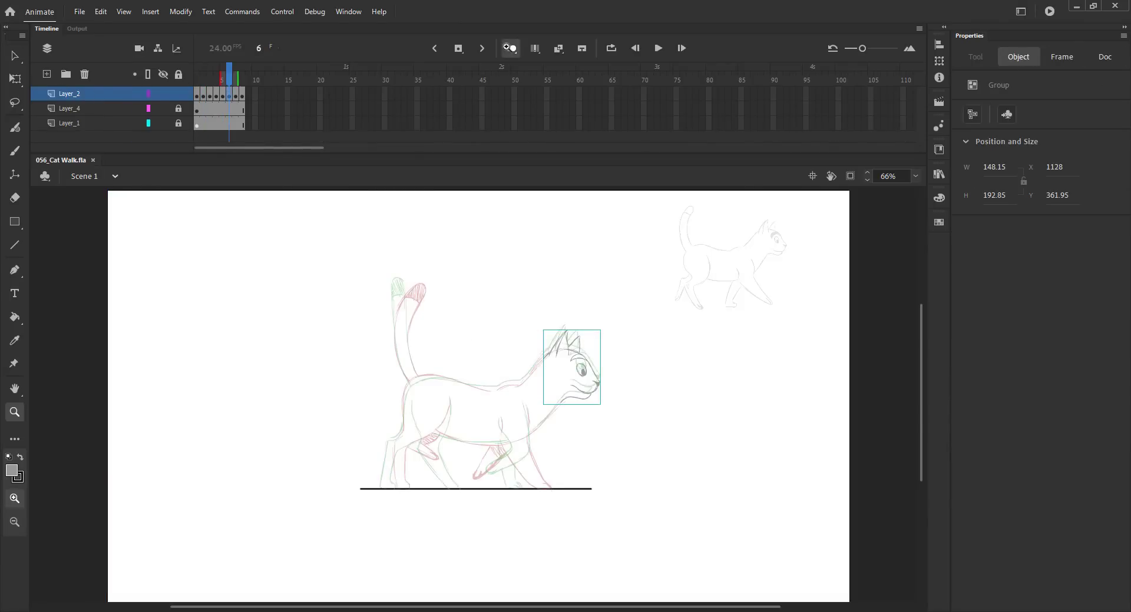
- Brush the neck, chest and both front legs on frame 6, the near one swung back and the far one planted forward
drag(330, 251, 660, 513)
key(b)
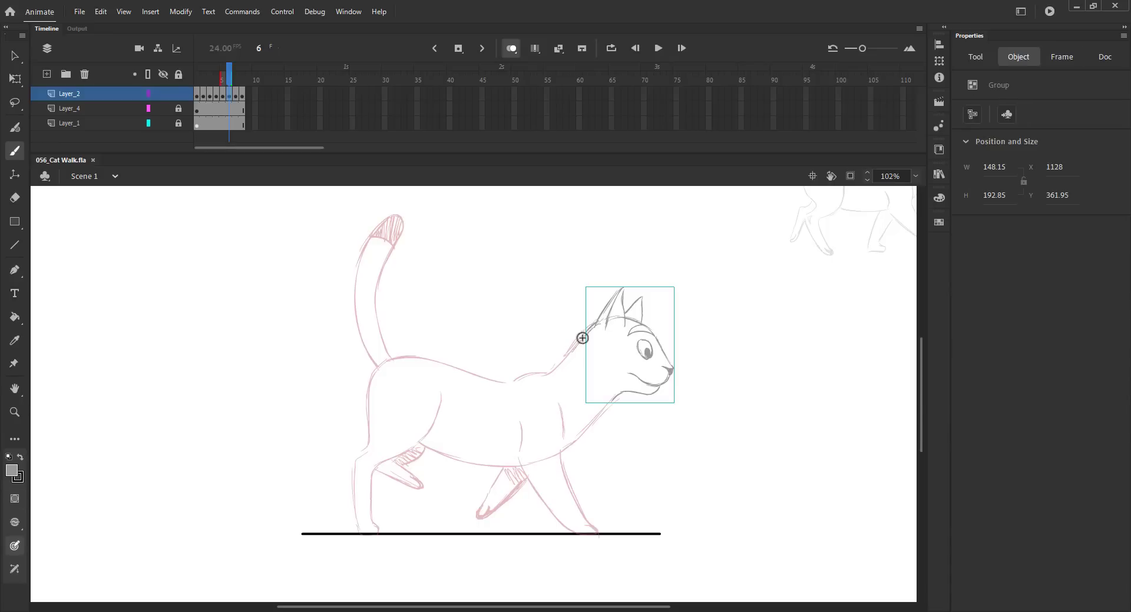
drag(583, 336, 555, 367)
drag(569, 448, 562, 454)
mouse_move(560, 407)
mouse_down()
mouse_move(559, 446)
mouse_move(527, 487)
mouse_up()
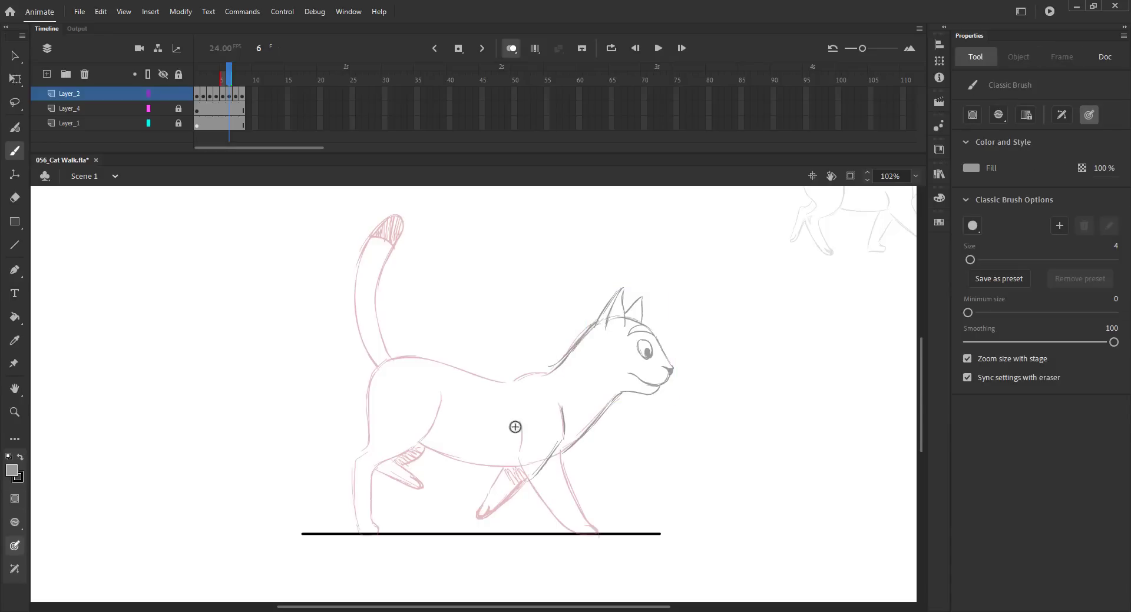
drag(514, 422, 513, 451)
drag(512, 441, 481, 511)
drag(546, 466, 505, 508)
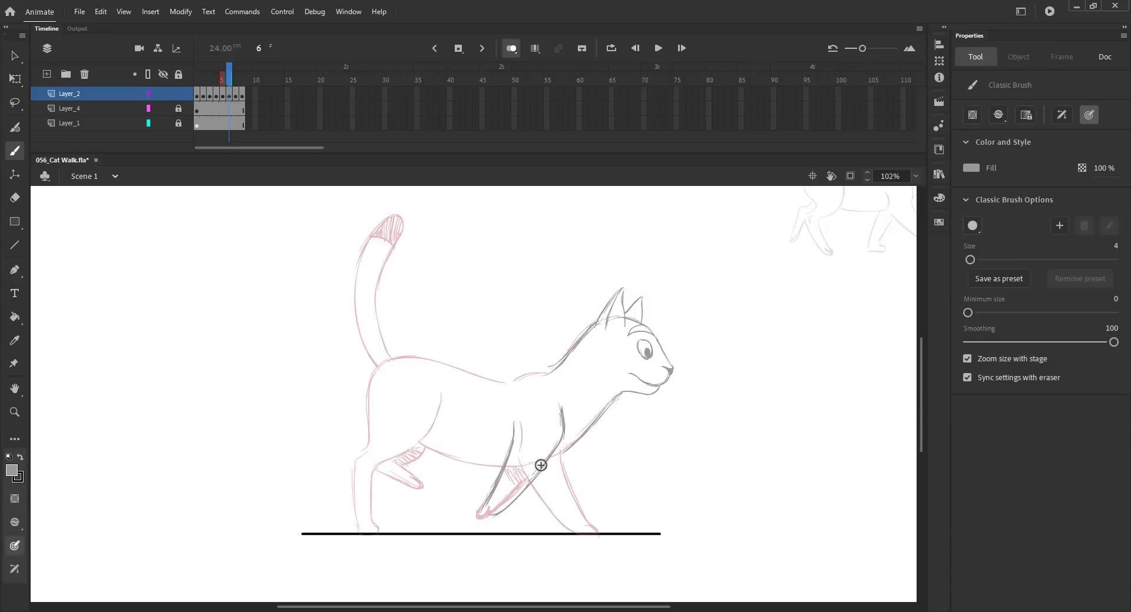
mouse_move(559, 458)
mouse_down()
mouse_move(591, 529)
mouse_move(570, 527)
mouse_up()
- Brush the belly, thigh, rump and back on frame 6, with the near hind leg lifted and the far one planted
drag(422, 447, 495, 466)
drag(425, 379, 433, 437)
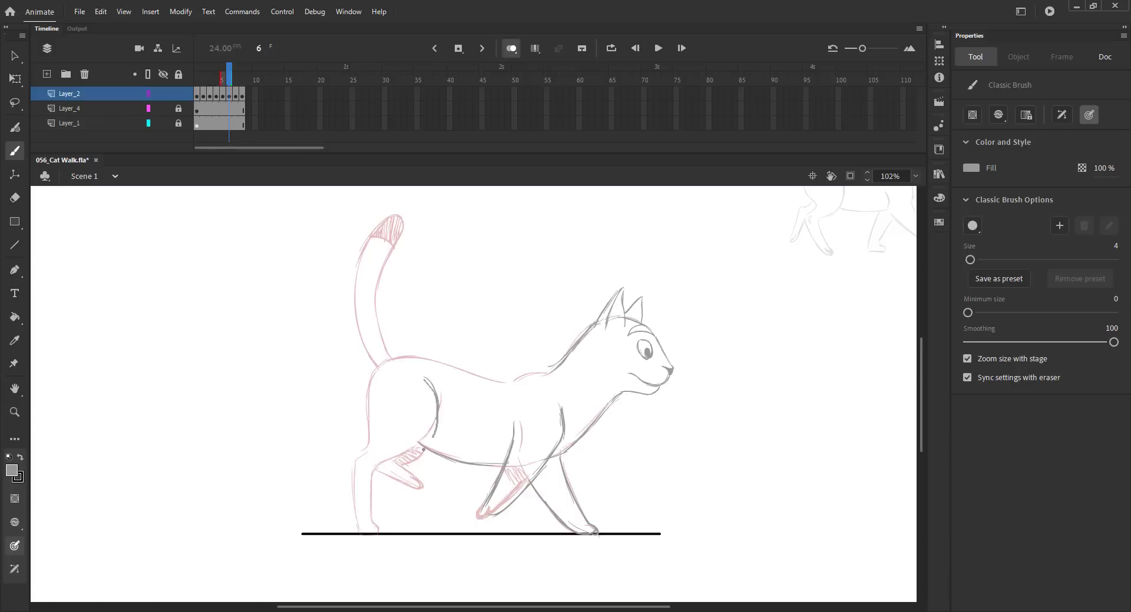
drag(382, 369, 369, 406)
drag(376, 373, 384, 439)
drag(369, 416, 411, 487)
mouse_move(396, 462)
mouse_down()
mouse_move(419, 478)
mouse_move(406, 484)
mouse_up()
mouse_move(373, 374)
mouse_down()
mouse_move(427, 361)
mouse_move(511, 381)
mouse_up()
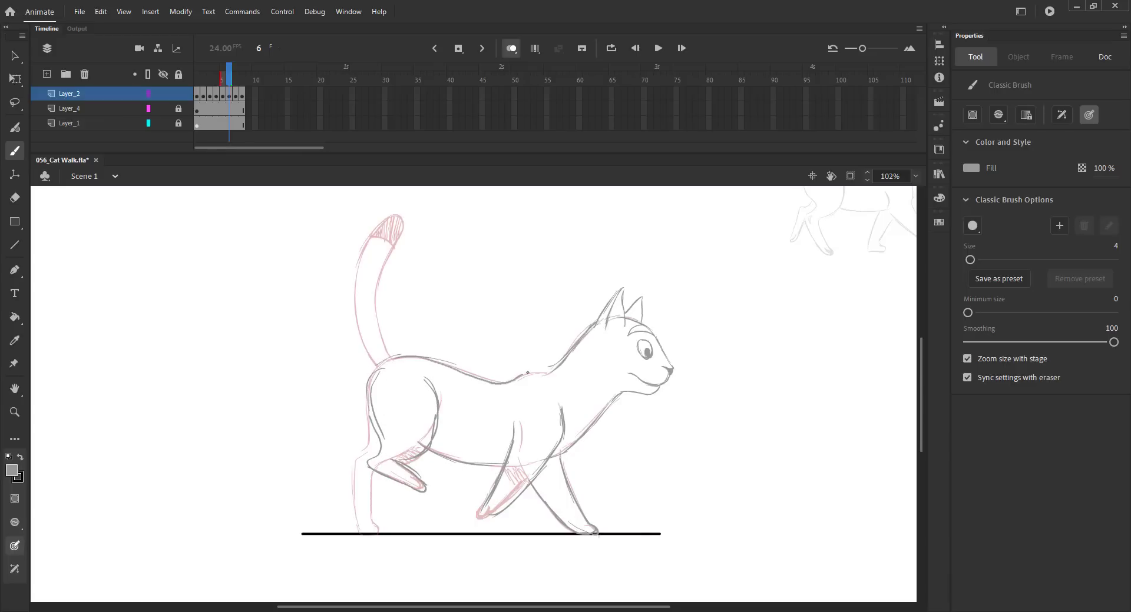
drag(368, 400, 370, 448)
drag(369, 440, 352, 511)
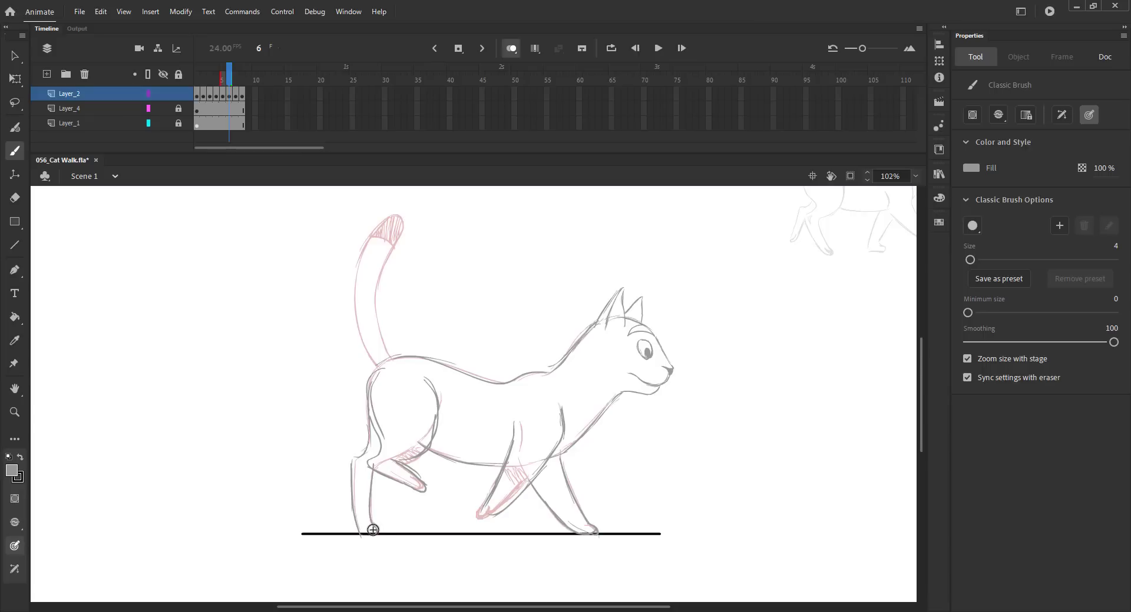
- Remove the copied reference frame 5 and brush the backward-leaning tail on the new in-between now at frame 5
click(223, 93)
key(shift+F5)
drag(226, 82, 223, 80)
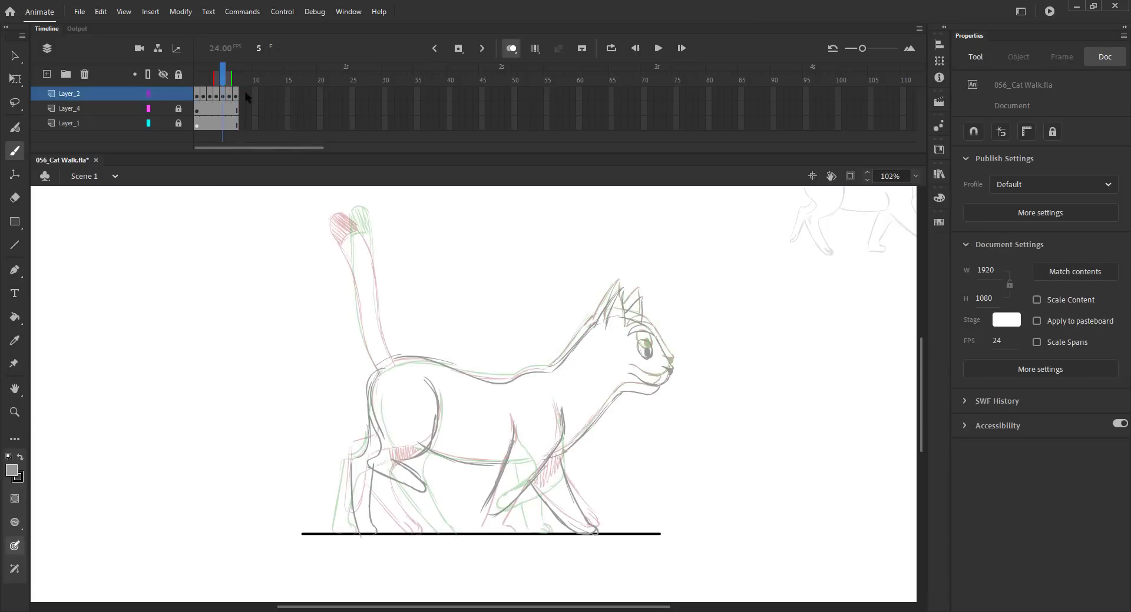
mouse_move(357, 231)
mouse_down()
mouse_move(393, 367)
mouse_move(352, 287)
mouse_move(377, 373)
mouse_up()
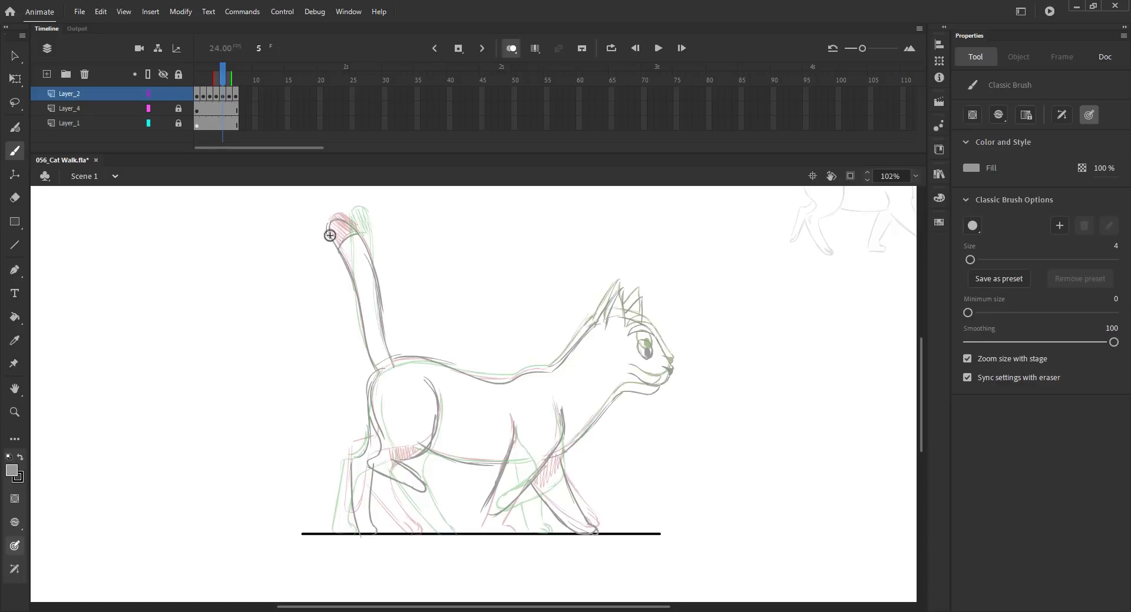
drag(335, 222, 347, 233)
- Show the whole stage, turn off onion skinning and add a blank keyframe at frame 4 of Layer_2
key(ctrl+2)
click(510, 48)
mouse_move(222, 80)
mouse_down()
mouse_move(209, 80)
mouse_move(238, 82)
mouse_move(197, 88)
mouse_move(211, 80)
mouse_up()
key(F5)
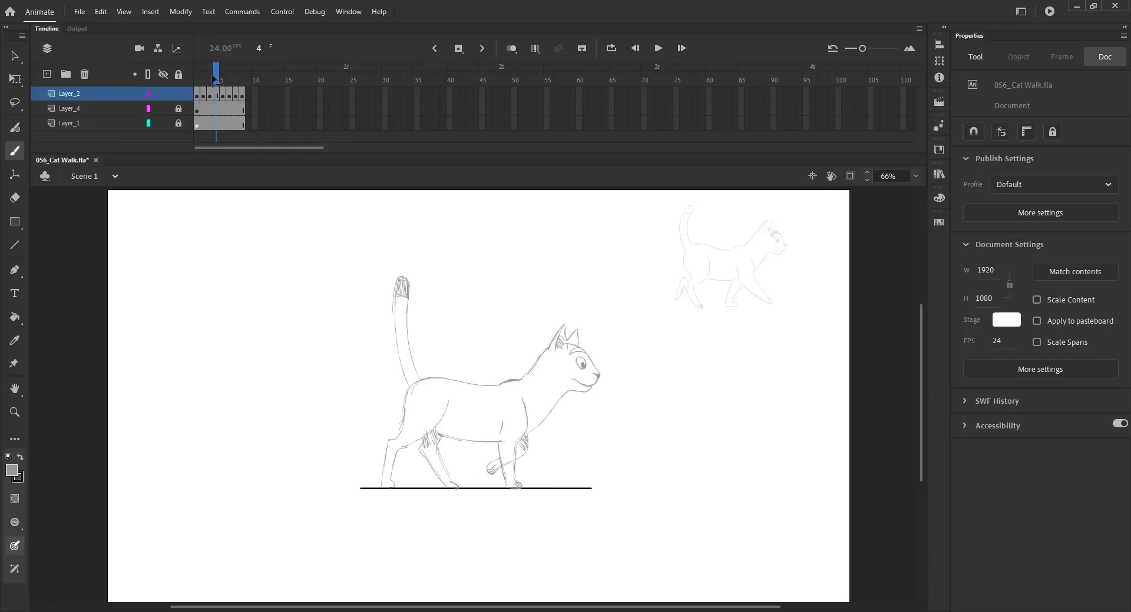
key(F7)
- Copy the cat's head from frame 3, paste it in place on frame 4 and save the file
key(v)
drag(613, 428, 575, 355)
drag(210, 82, 203, 84)
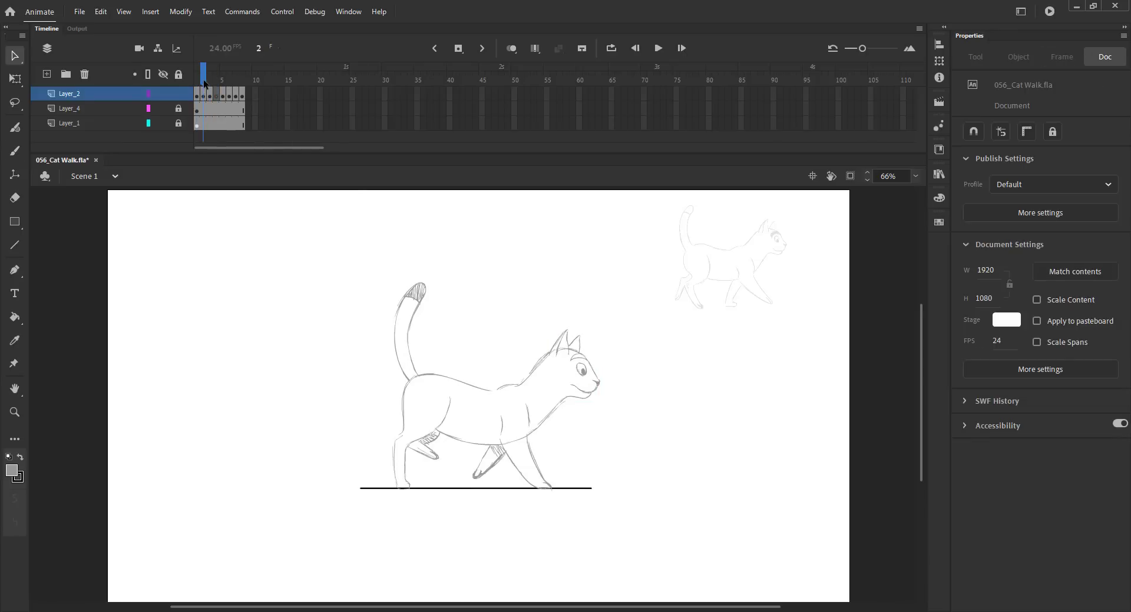
key(.)
drag(616, 393, 580, 346)
key(ctrl+c)
key(.)
key(ctrl+shift+v)
key(ctrl+s)
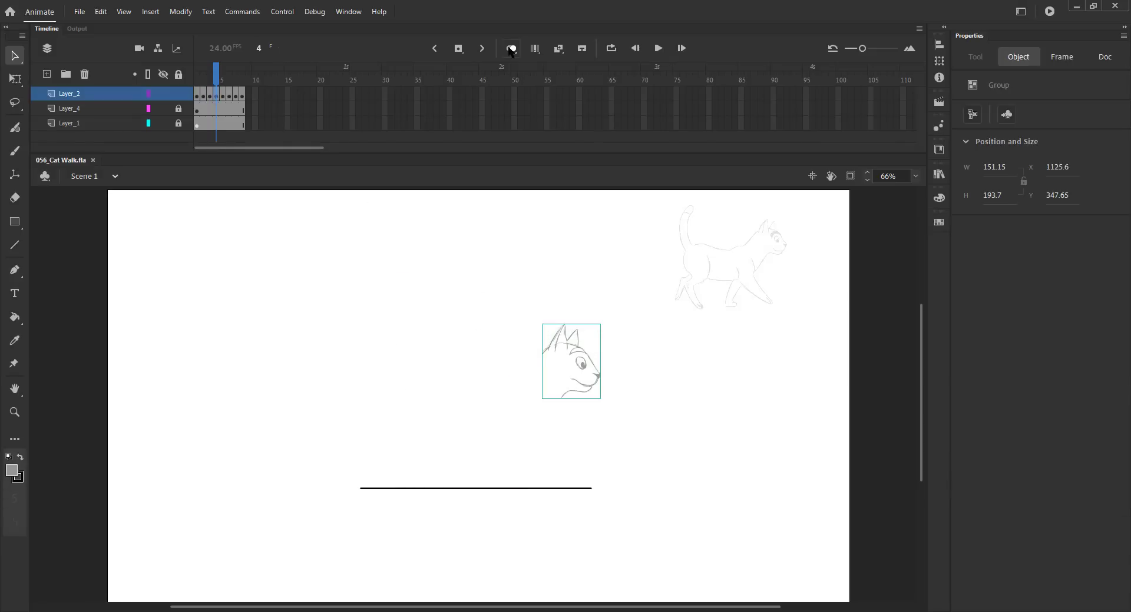
- Turn on onion skinning, rotate the head on frame 4 slightly counterclockwise, raise it to about Y 340 and save
click(511, 49)
key(z)
drag(344, 250, 659, 505)
key(q)
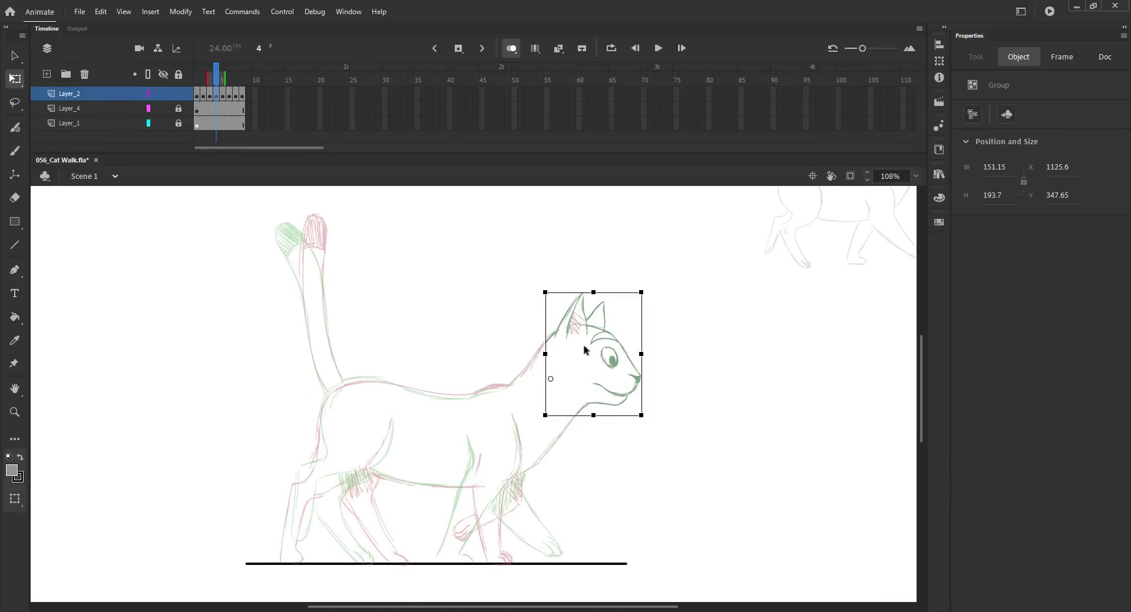
drag(647, 289, 673, 303)
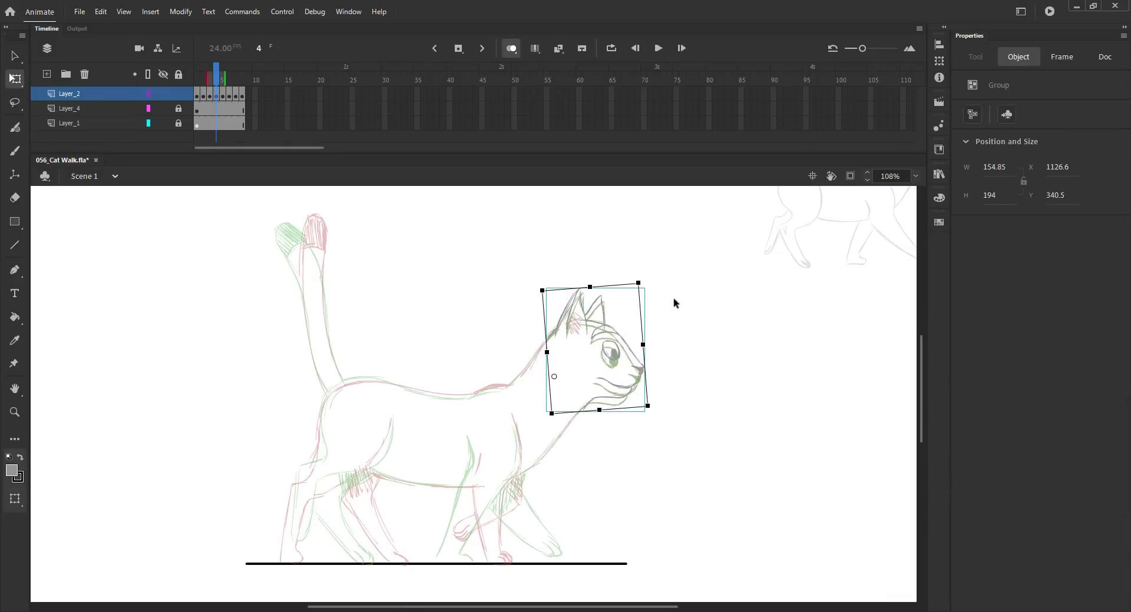
click(674, 299)
key(ctrl+s)
- Compare the head's position on frame 4 with the neighbouring frames, with onion skinning off and on
click(511, 49)
mouse_move(215, 79)
mouse_down()
mouse_move(197, 80)
mouse_move(216, 82)
mouse_up()
click(510, 49)
click(510, 48)
key(ctrl+s)
click(511, 48)
- Brush the back line, the planted near front leg and the chest line on frame 4 and save the file
mouse_move(484, 306)
mouse_down()
mouse_move(510, 272)
mouse_move(522, 292)
mouse_up()
key(b)
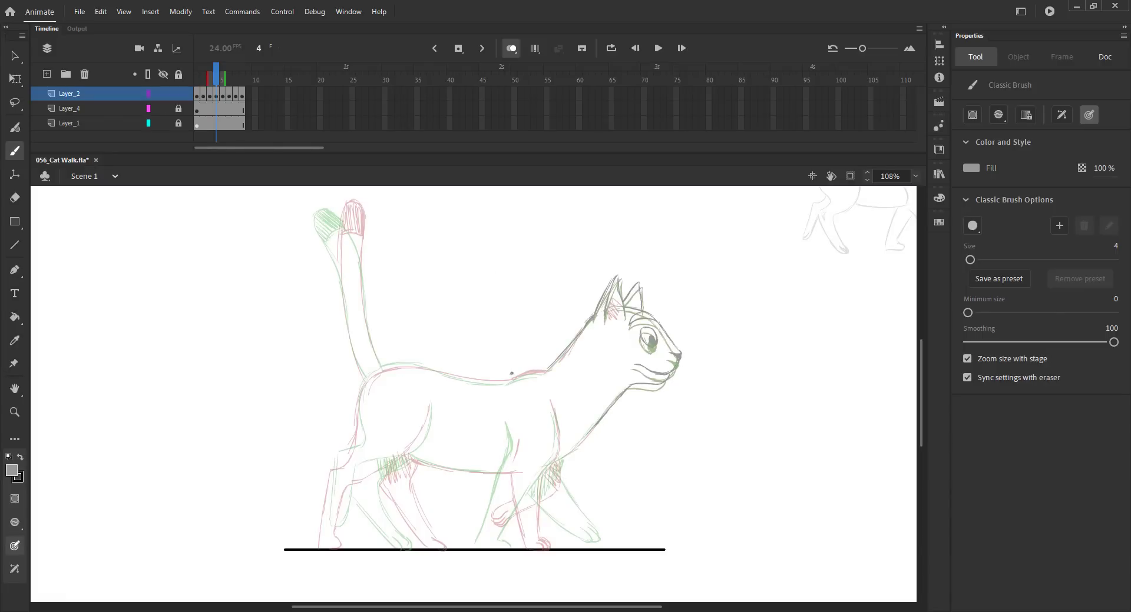
mouse_move(383, 378)
mouse_down()
mouse_move(369, 384)
mouse_move(433, 373)
mouse_up()
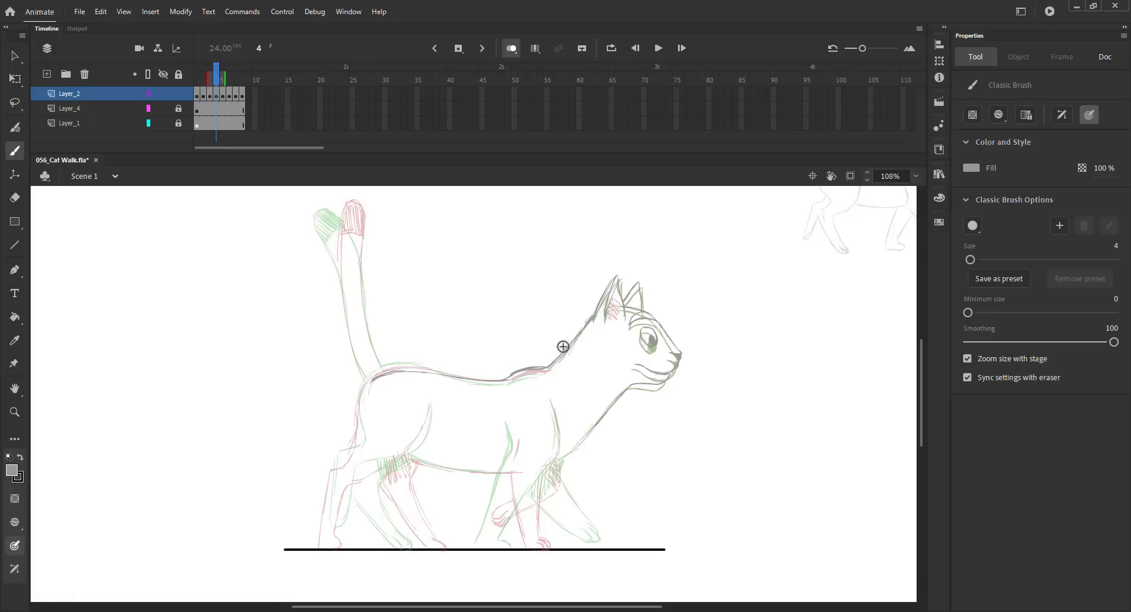
mouse_move(551, 402)
mouse_down()
mouse_move(558, 439)
mouse_move(521, 523)
mouse_up()
drag(509, 453, 500, 535)
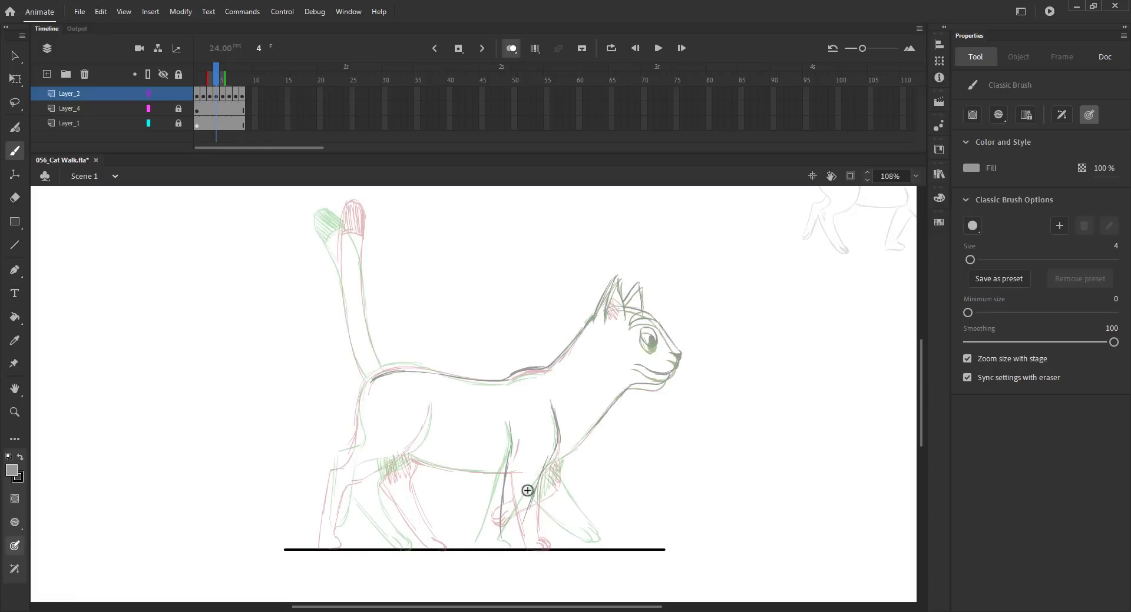
drag(531, 484, 516, 539)
drag(600, 425, 551, 463)
key(ctrl+s)
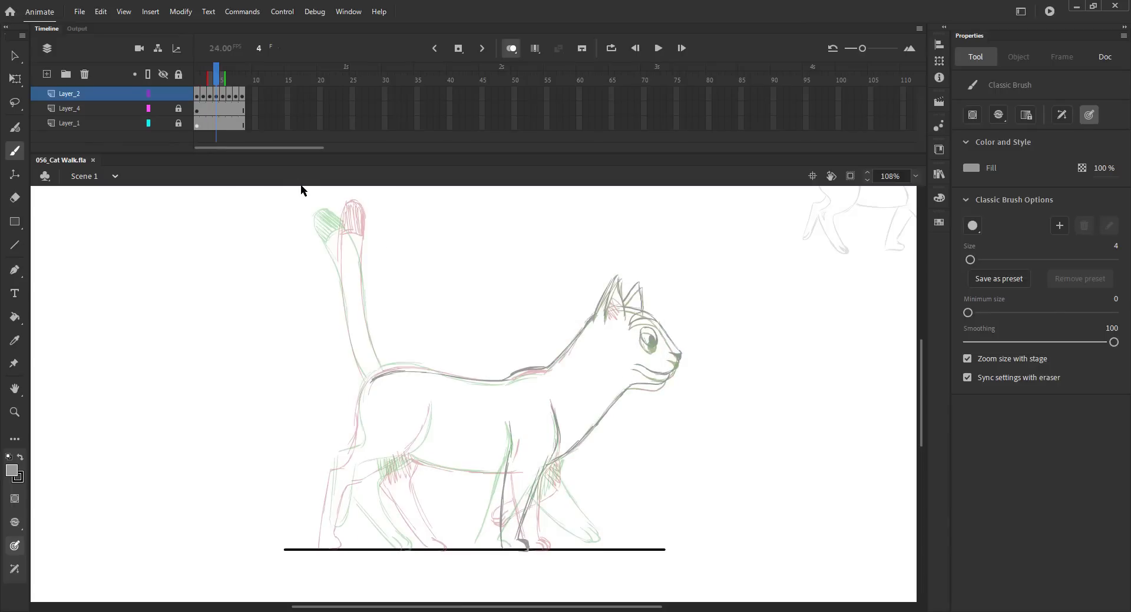
- Turn off onion skinning and examine the front leg's motion across the frames leading up to frame 4
key(alt+shift+o)
drag(215, 77, 216, 83)
click(512, 48)
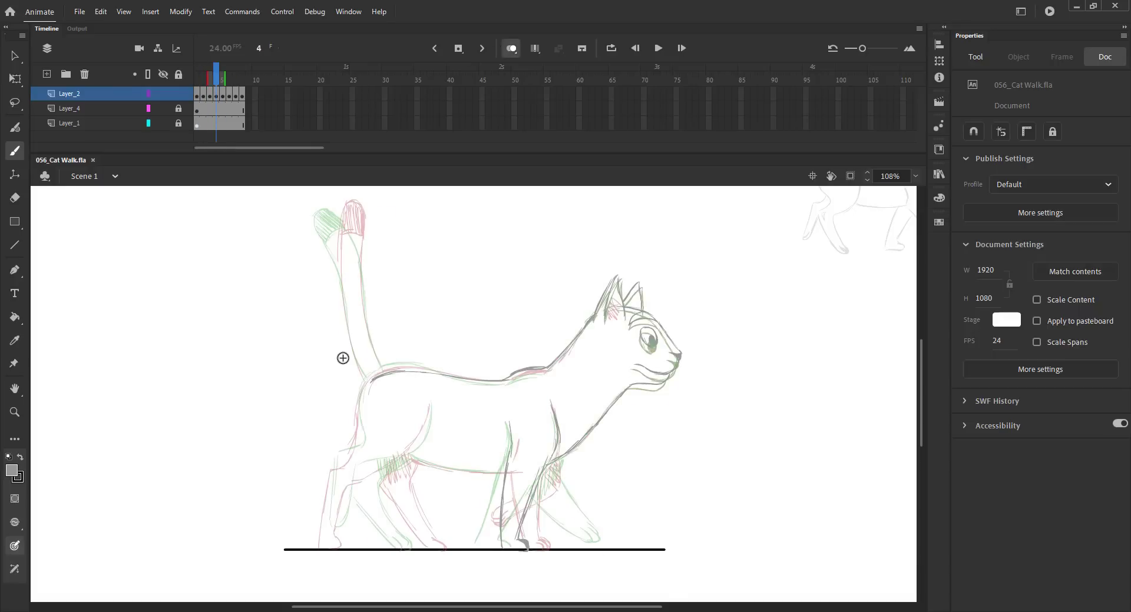
click(508, 48)
drag(202, 80, 211, 80)
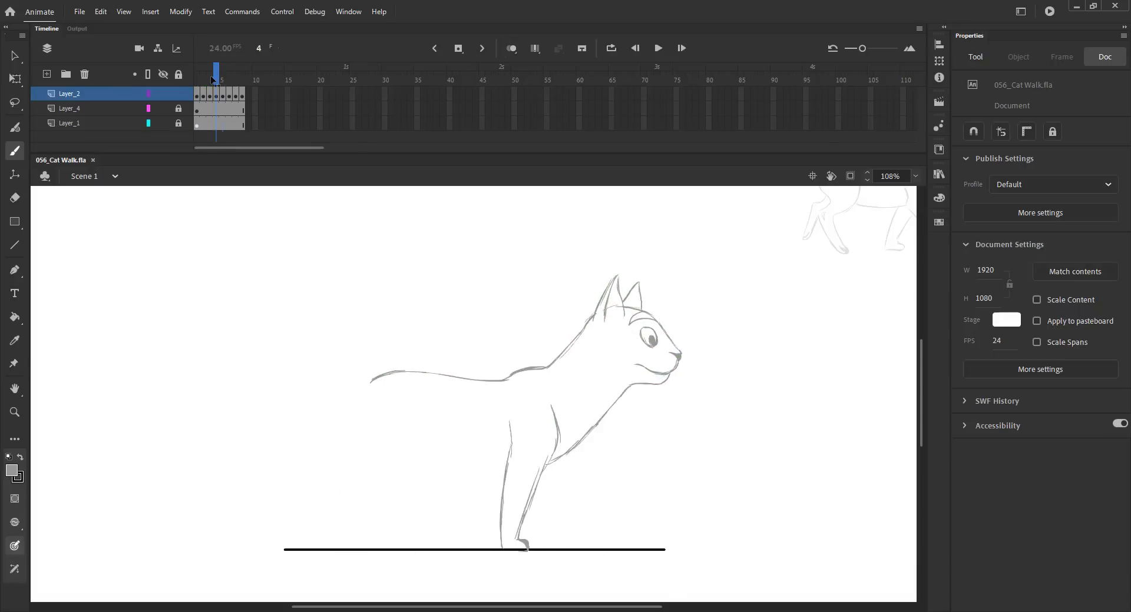
- Turn onion skinning back on and brush the lifted far front leg and the forward far hind leg on frame 4
click(509, 48)
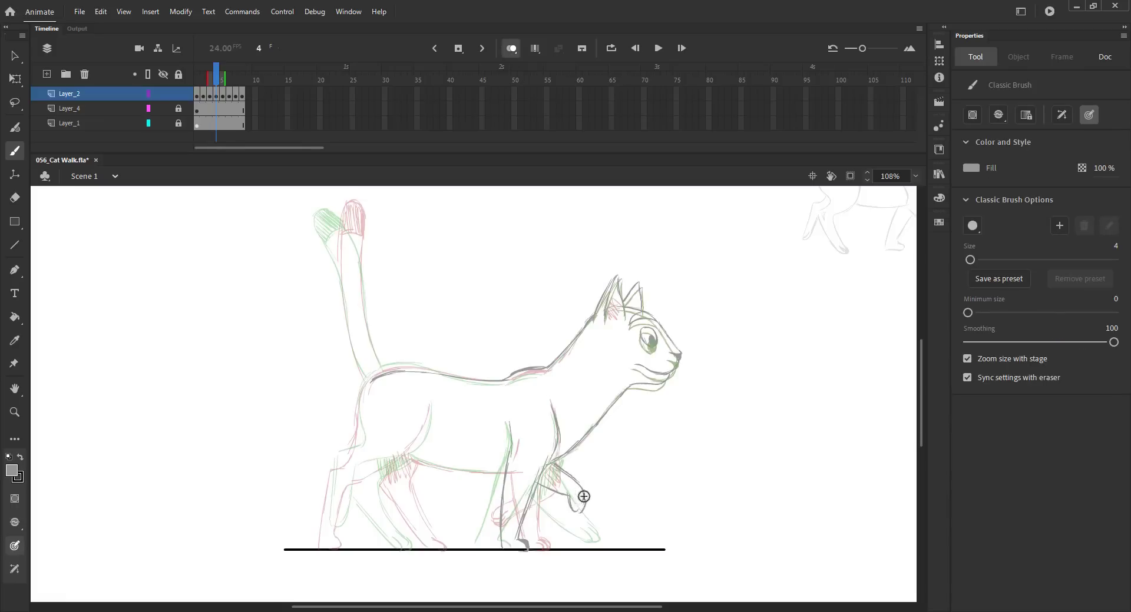
drag(584, 496, 564, 505)
drag(402, 493, 432, 543)
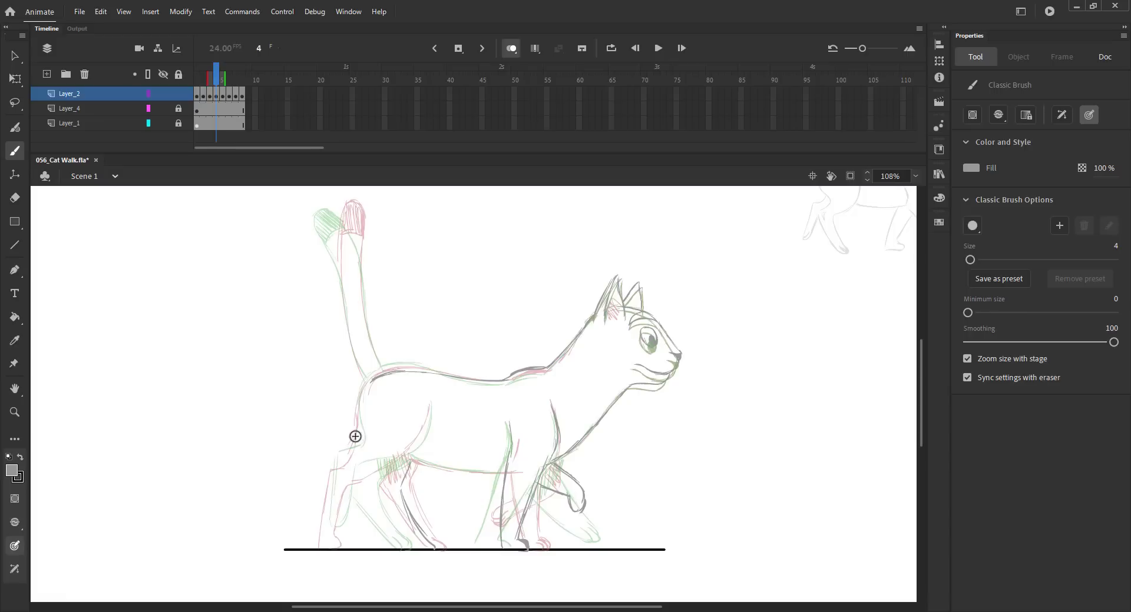
- Brush the rump and the lifted near hind leg trailing behind the body on frame 4
drag(370, 382, 357, 419)
mouse_move(428, 406)
mouse_down()
mouse_move(409, 448)
mouse_move(331, 463)
mouse_up()
mouse_move(410, 449)
mouse_down()
mouse_move(353, 474)
mouse_move(325, 518)
mouse_up()
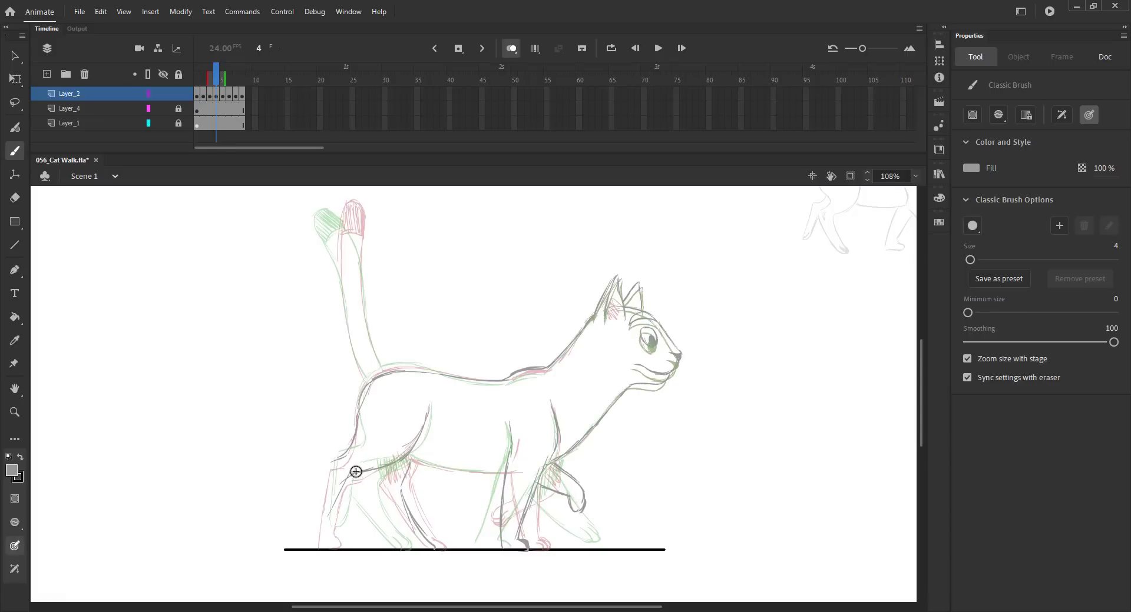
drag(356, 472, 317, 521)
mouse_move(335, 459)
mouse_down()
mouse_move(344, 481)
mouse_move(300, 516)
mouse_up()
drag(348, 480, 309, 526)
drag(343, 482, 383, 460)
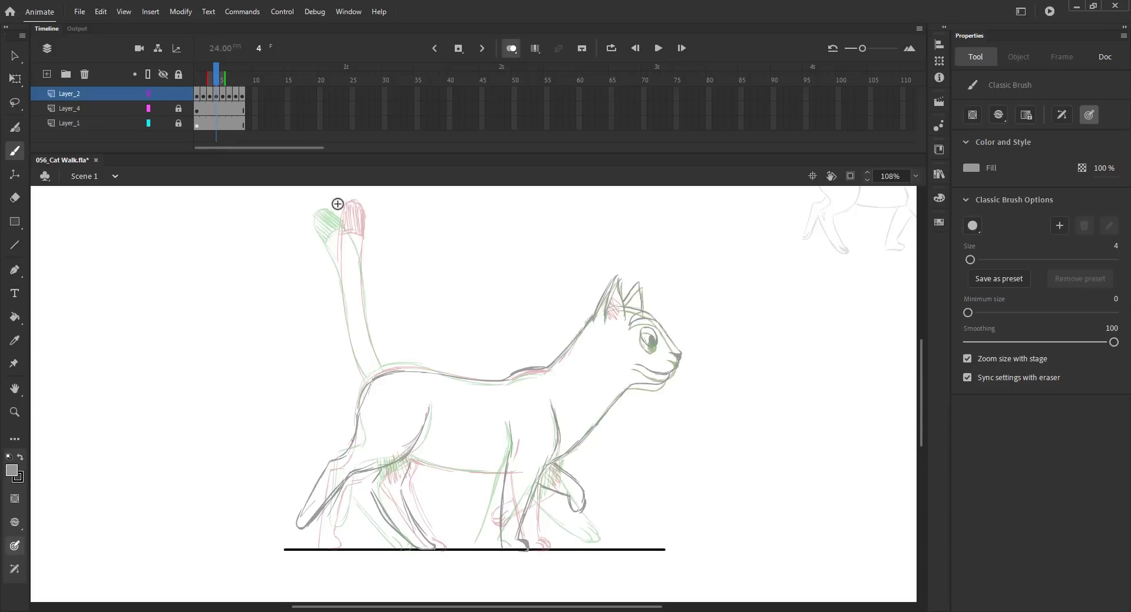
- Brush the upright tail with its hatched tip on frame 4 and review the motion across the frames without onion skinning
mouse_move(344, 216)
mouse_down()
mouse_move(382, 369)
mouse_move(341, 262)
mouse_move(367, 362)
mouse_up()
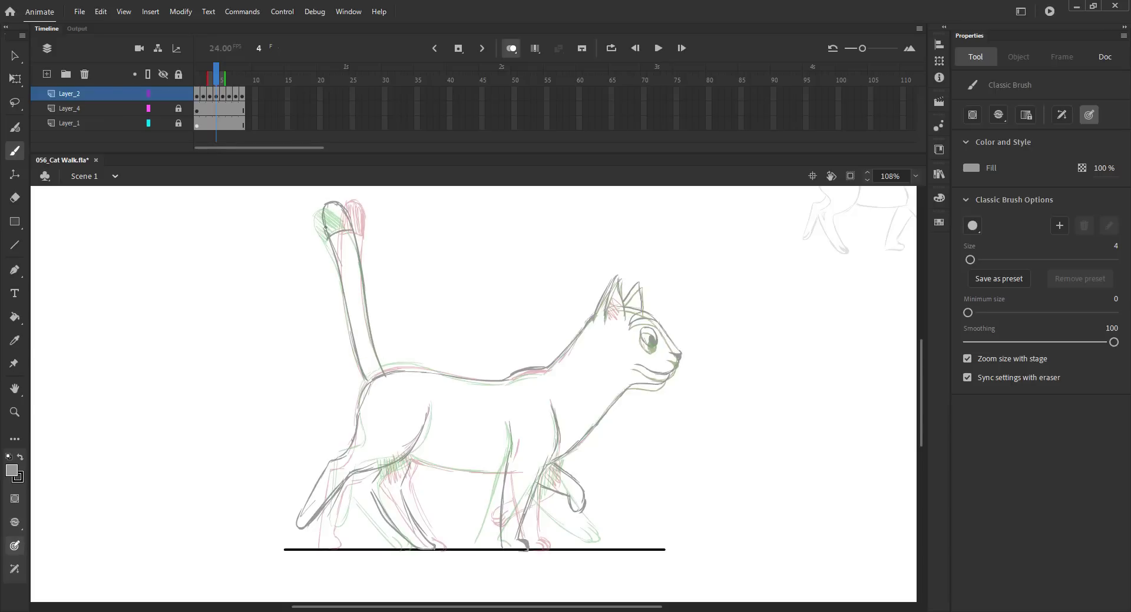
drag(334, 206, 357, 230)
click(507, 49)
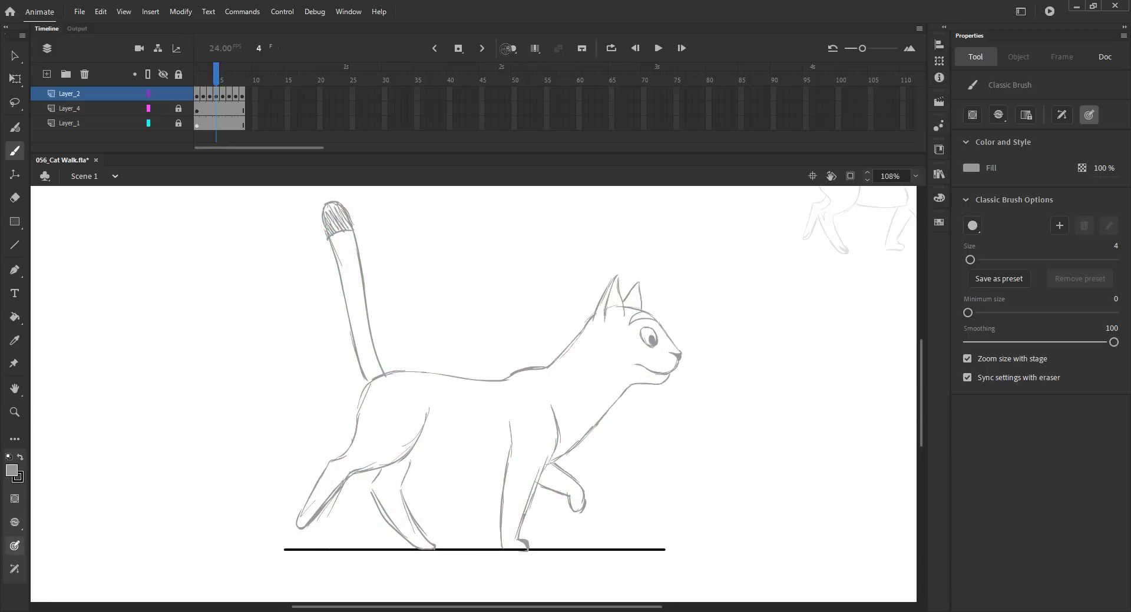
click(511, 50)
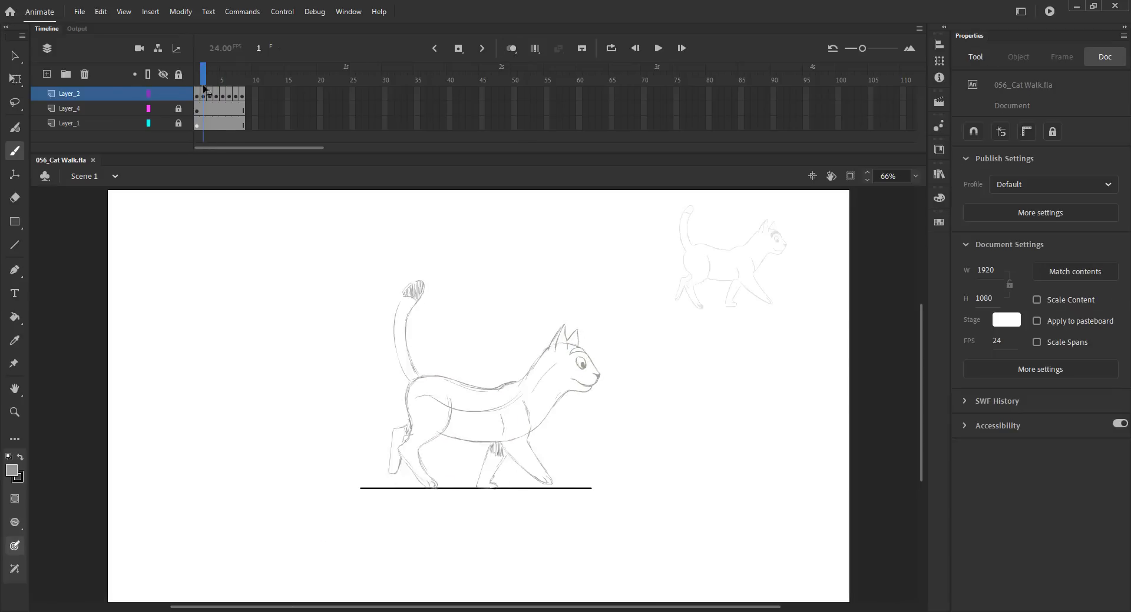
drag(204, 88, 238, 88)
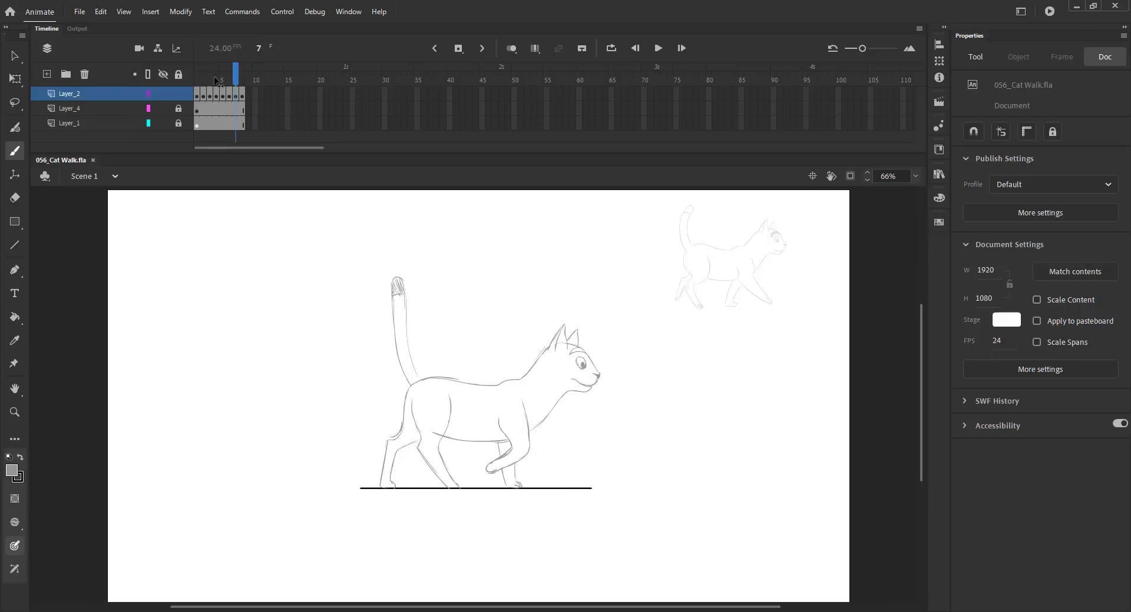
- Extend the timeline to ten frames, copy the frame 4 drawing to frame 8 and insert a blank keyframe on frame 9 of Layer_2
key(F5)
key(F5)
key(F7)
drag(228, 81, 214, 81)
click(217, 94)
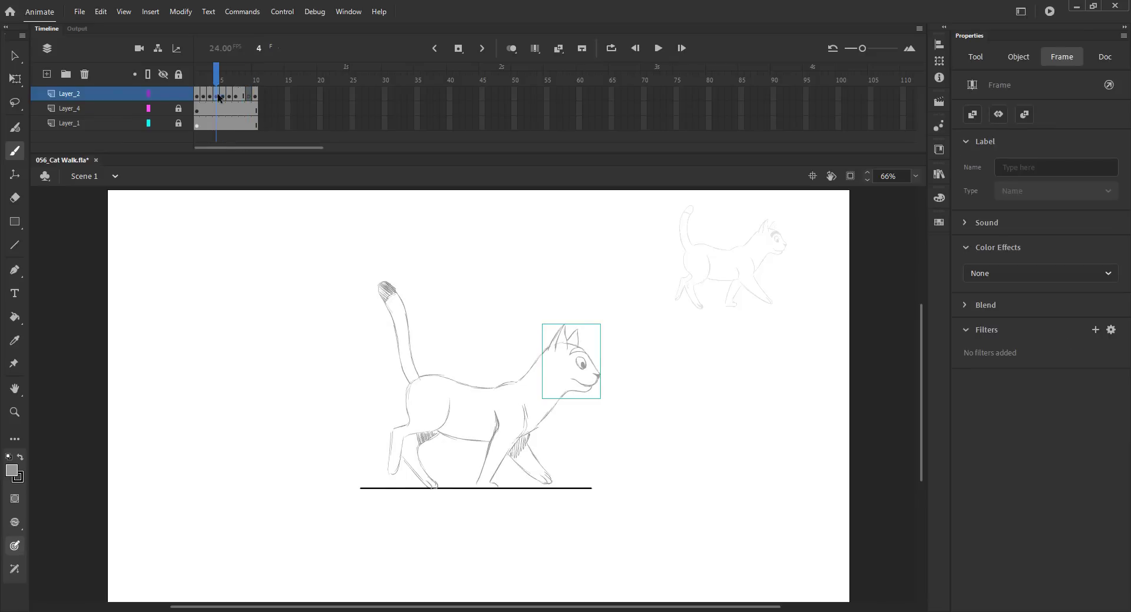
click(250, 96)
key(F7)
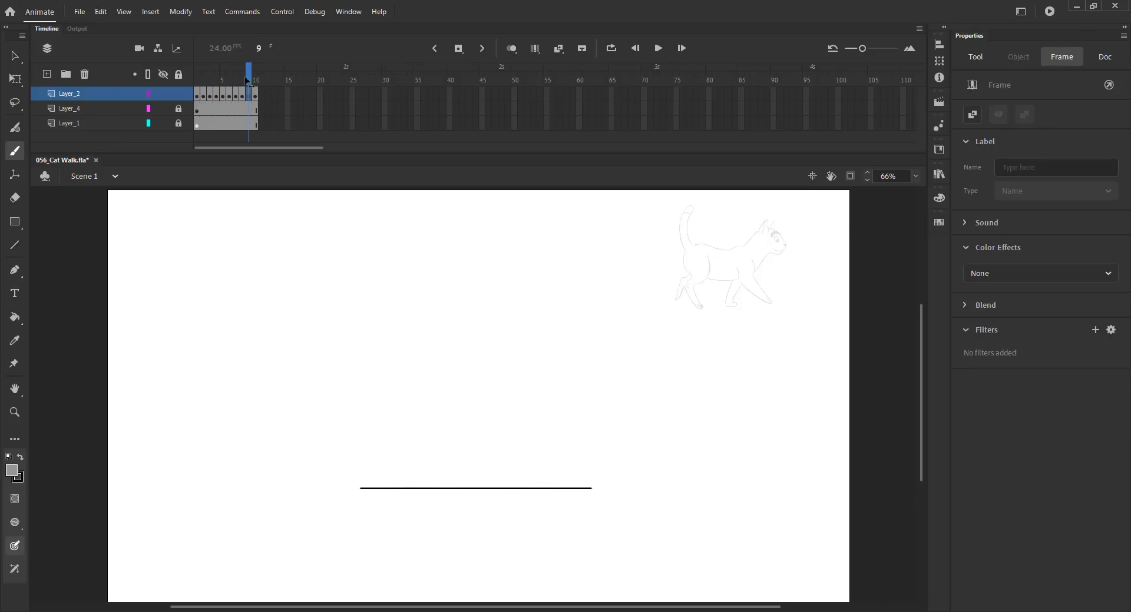
- Copy the cat's head group from frame 8, paste it in place on frame 9 and save the file
click(241, 76)
key(v)
click(591, 361)
key(ctrl+a)
click(580, 351)
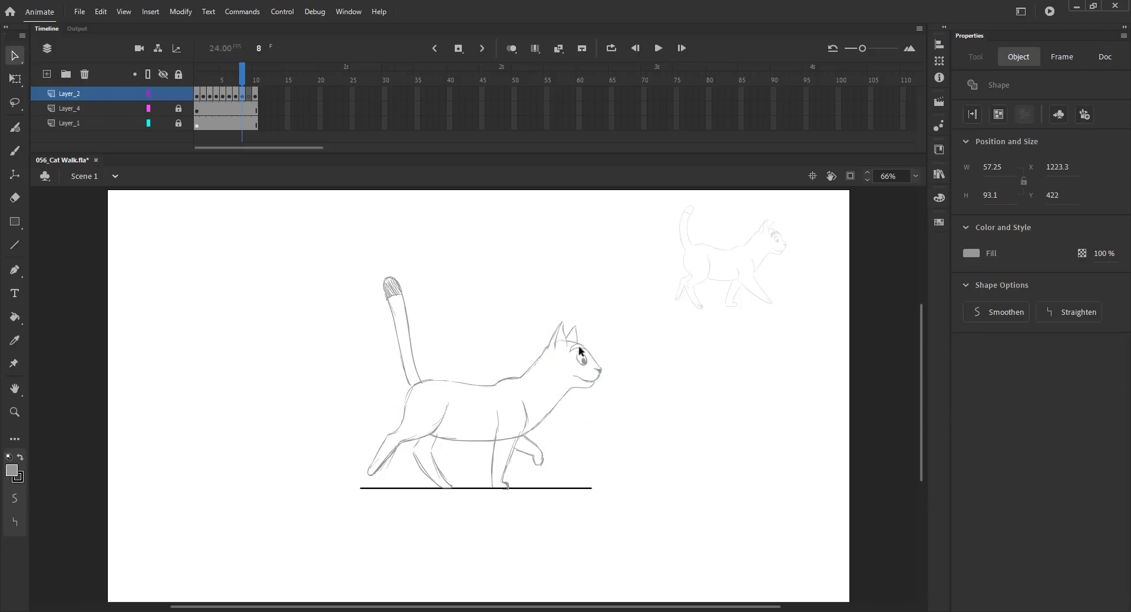
click(505, 305)
click(589, 349)
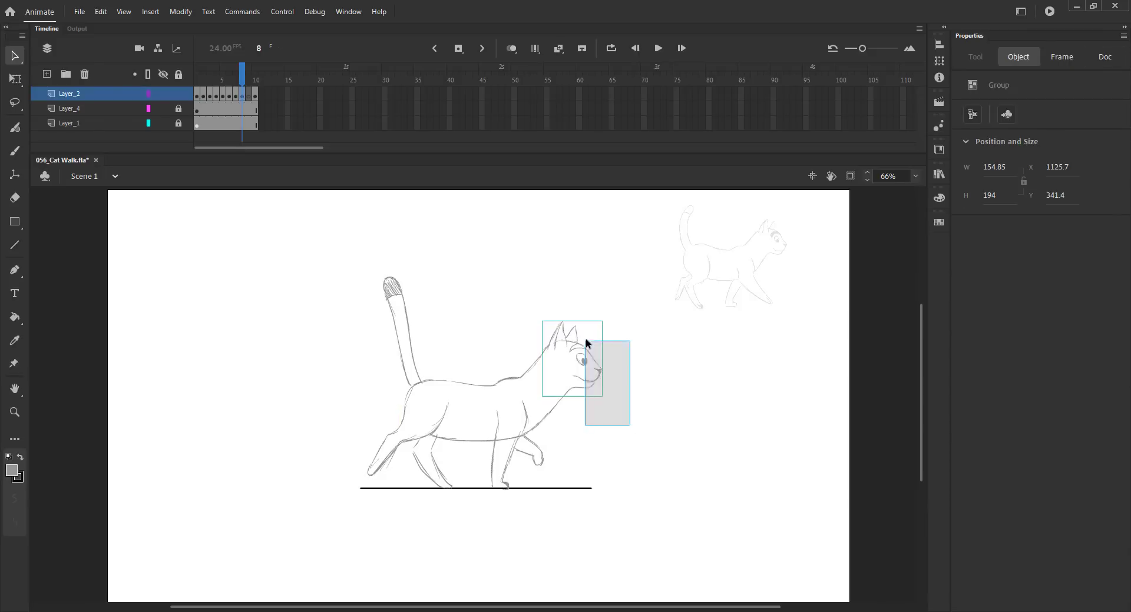
click(248, 76)
key(ctrl+shift+v)
key(ctrl+s)
- With onion skinning showing only the previous frame, brush the back, neck and chest lines on frame 9
click(512, 49)
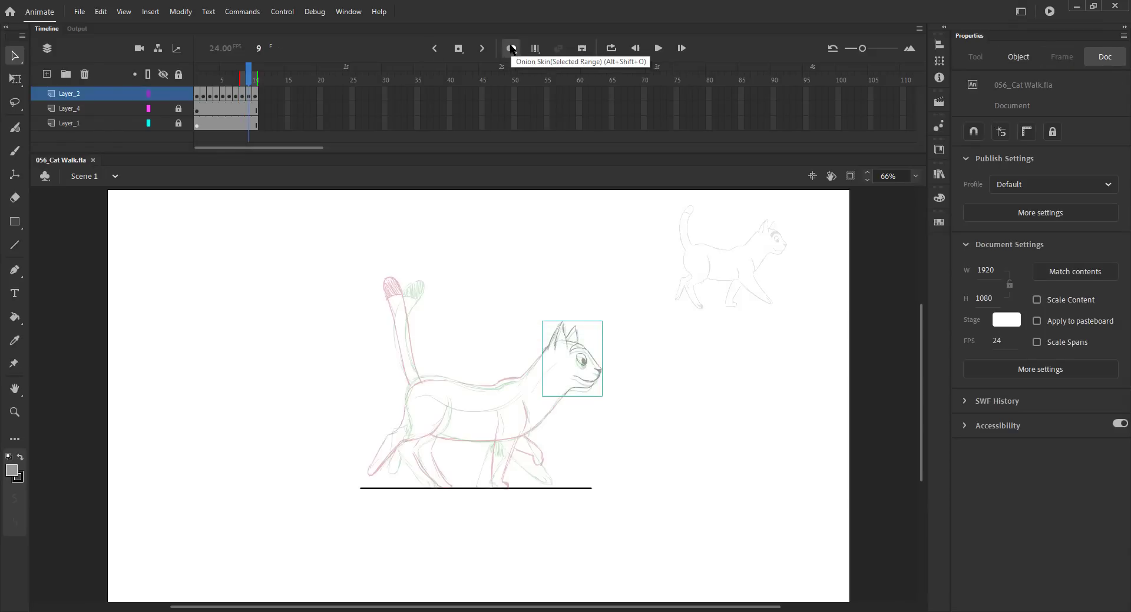
click(510, 47)
click(510, 47)
key(z)
drag(323, 265, 613, 524)
key(b)
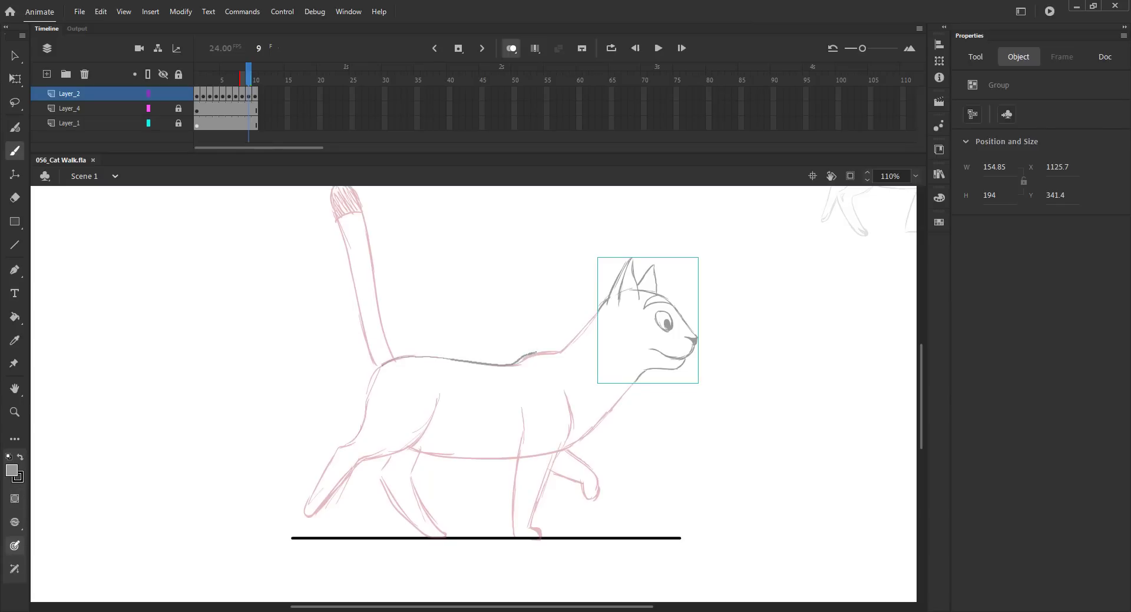
drag(511, 365, 540, 352)
drag(607, 300, 563, 351)
drag(637, 374, 579, 439)
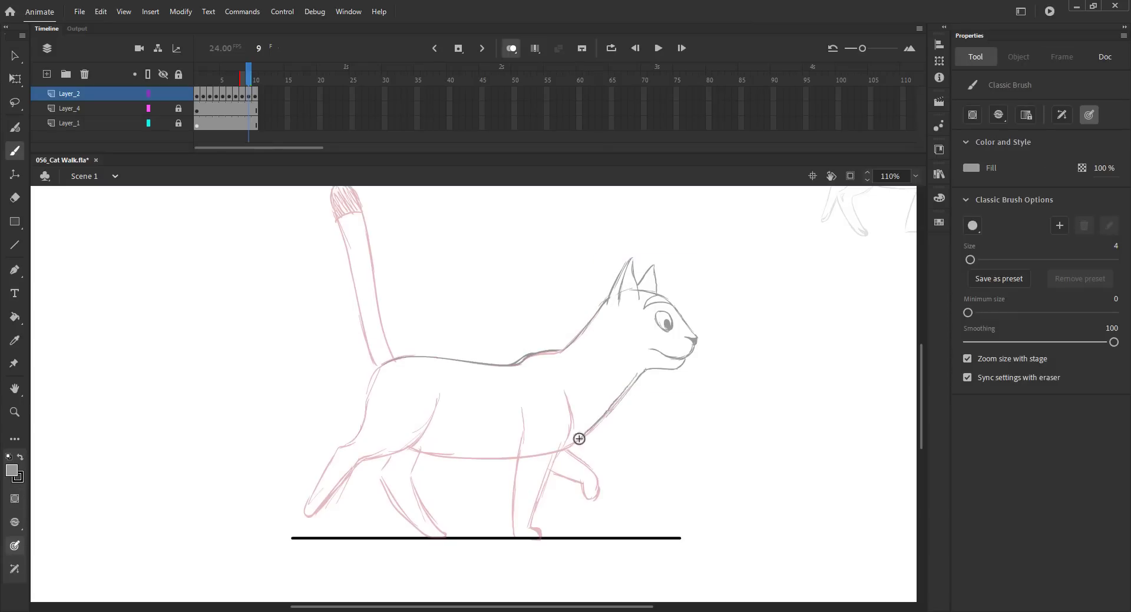
drag(618, 399, 565, 452)
- Brush the lifted near front leg, the planted far front leg and the belly line on frame 9
mouse_move(565, 400)
mouse_down()
mouse_move(523, 441)
mouse_move(556, 474)
mouse_move(581, 481)
mouse_up()
mouse_move(564, 449)
mouse_down()
mouse_move(591, 469)
mouse_move(596, 501)
mouse_up()
drag(582, 482, 594, 496)
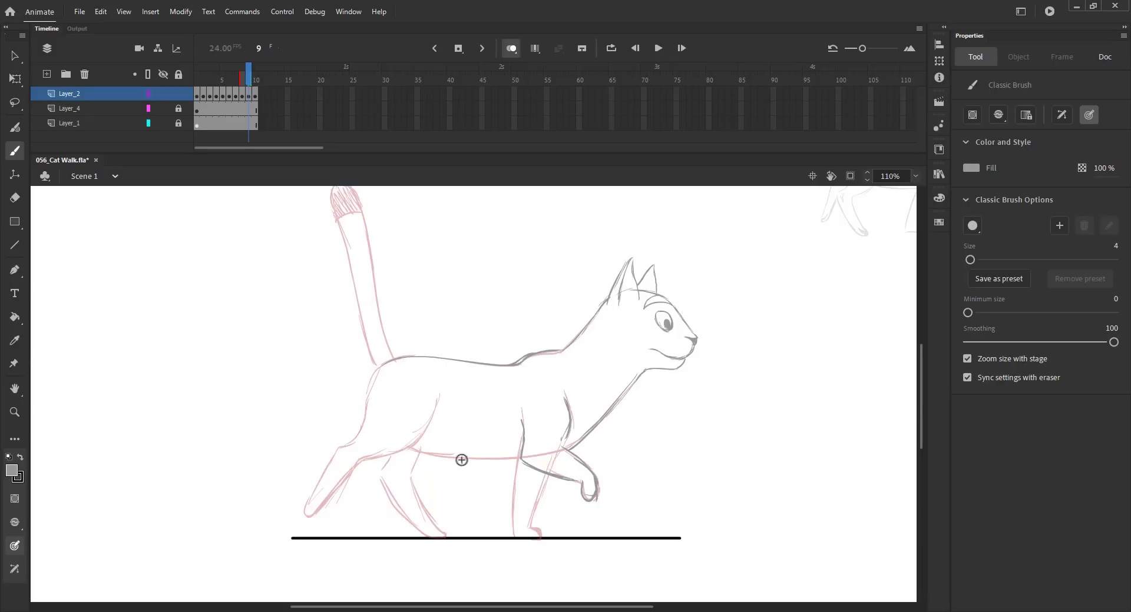
drag(469, 458, 517, 459)
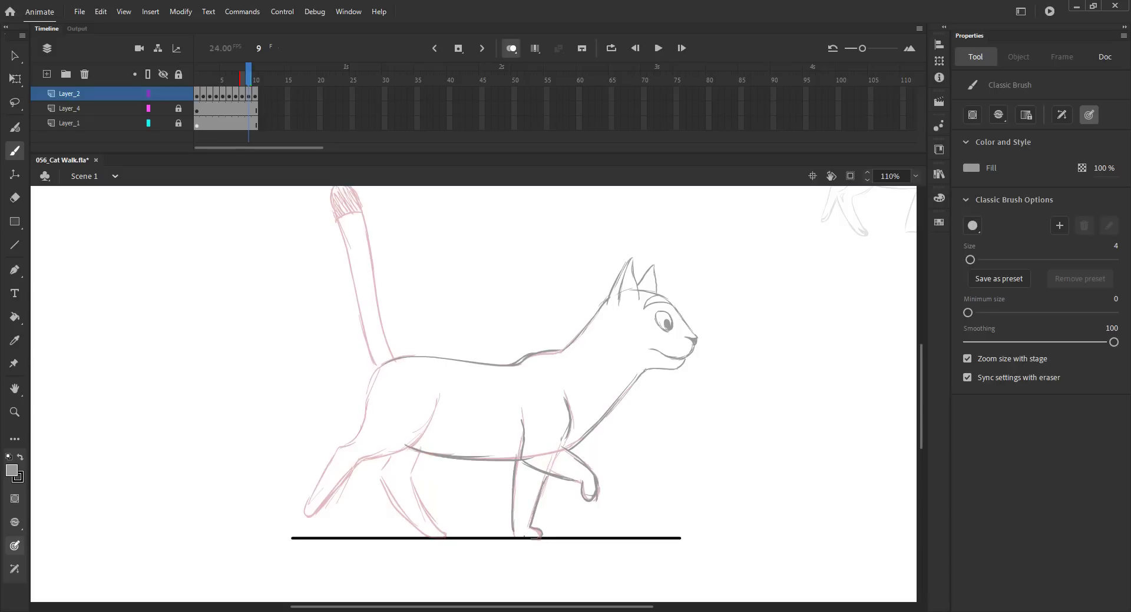
- Brush the planted near hind leg and the far hind leg trailing behind the body on frame 9
drag(438, 393, 414, 469)
drag(375, 393, 388, 441)
mouse_move(387, 363)
mouse_down()
mouse_move(378, 434)
mouse_move(429, 537)
mouse_up()
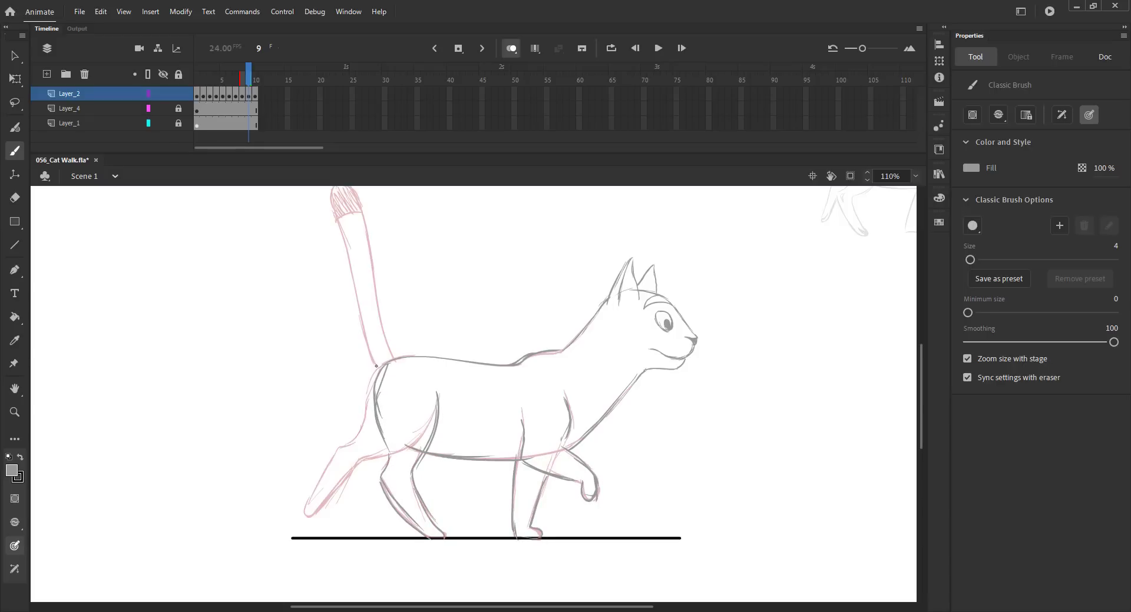
drag(391, 452, 305, 517)
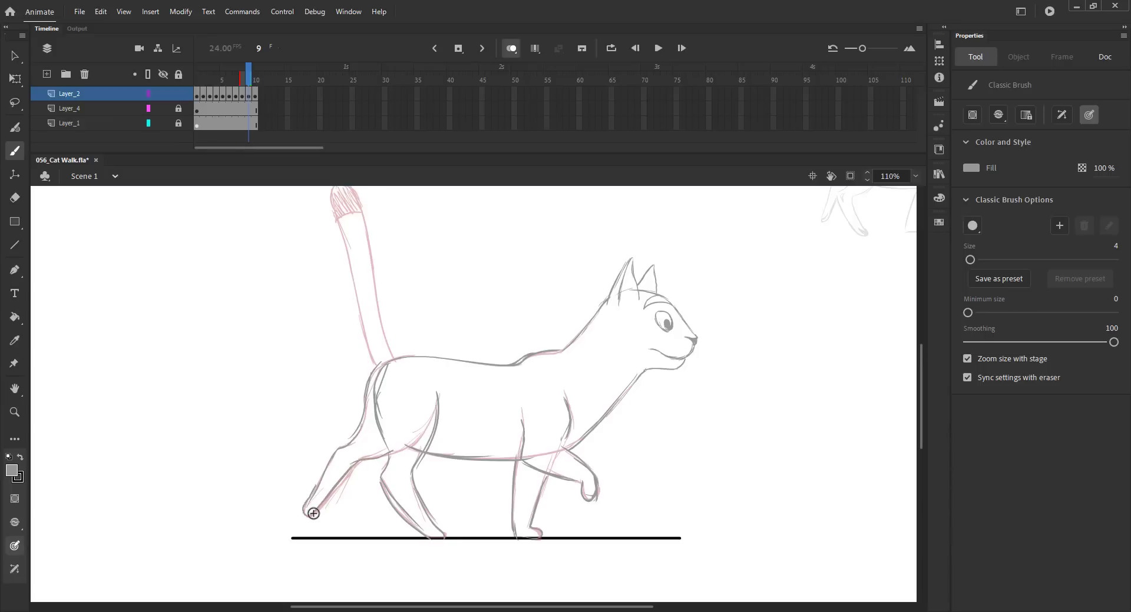
- Remove the reference copy on frame 8 of Layer_2 and shorten the timeline to nine frames
click(242, 95)
key(shift+F5)
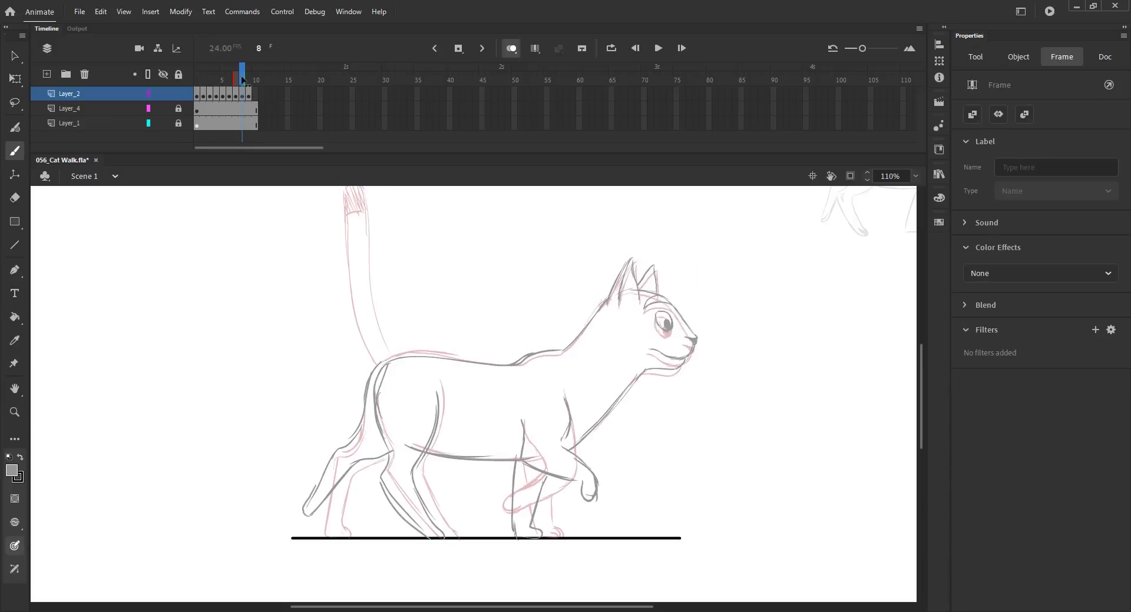
key(shift+F5)
key(ctrl+z)
click(249, 78)
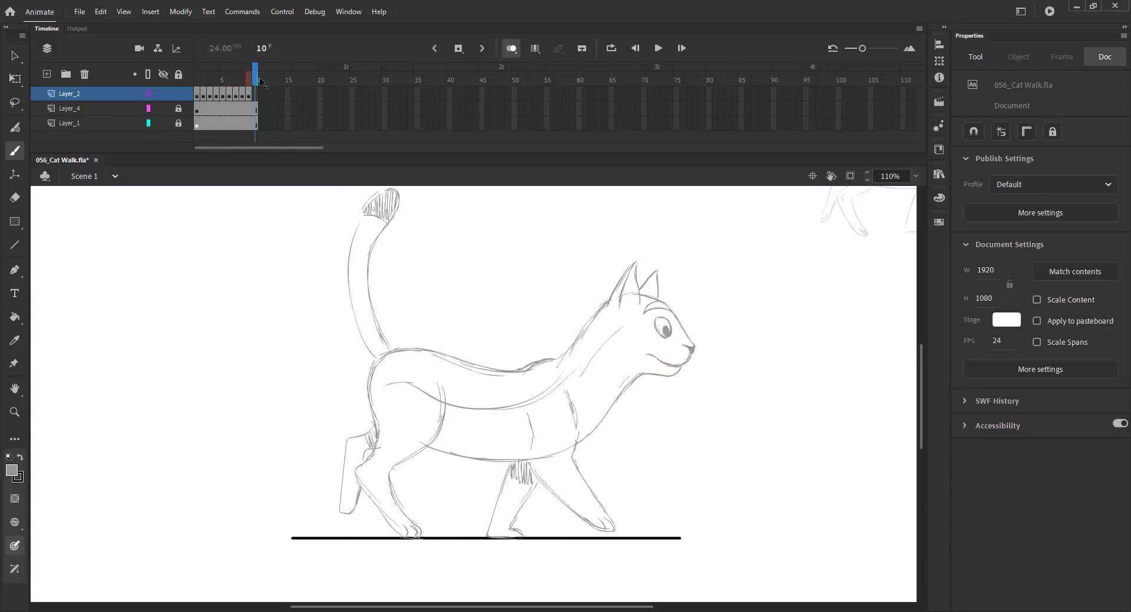
- Brush the tail with its hatched tip between the neighbouring poses on frame 8, turn off onion skinning and save the file
click(241, 79)
scroll(923, 394, up, 2)
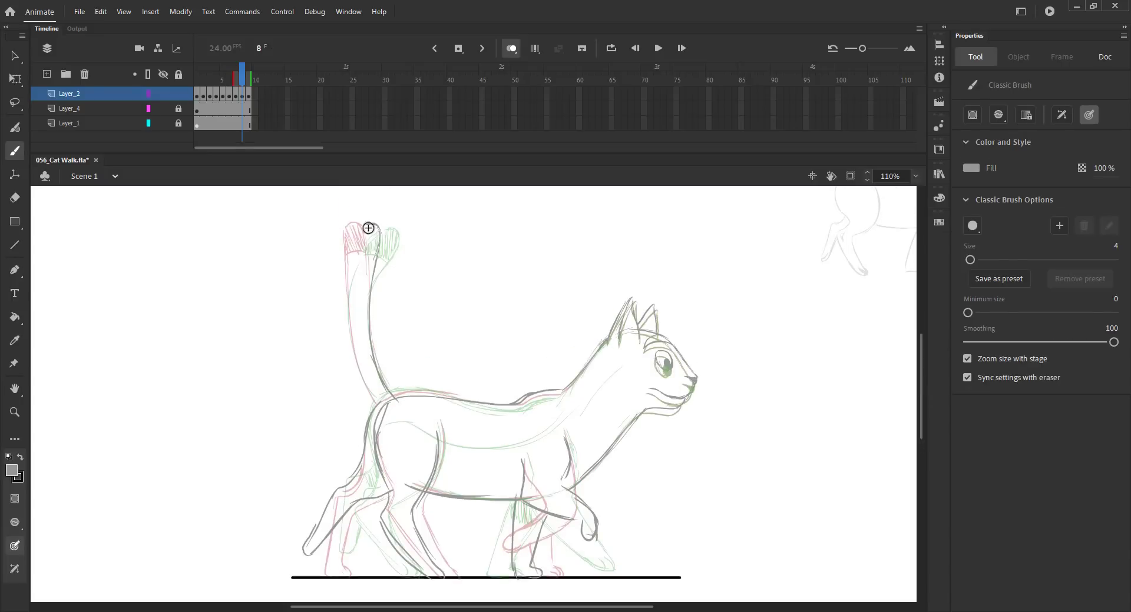
drag(368, 227, 351, 302)
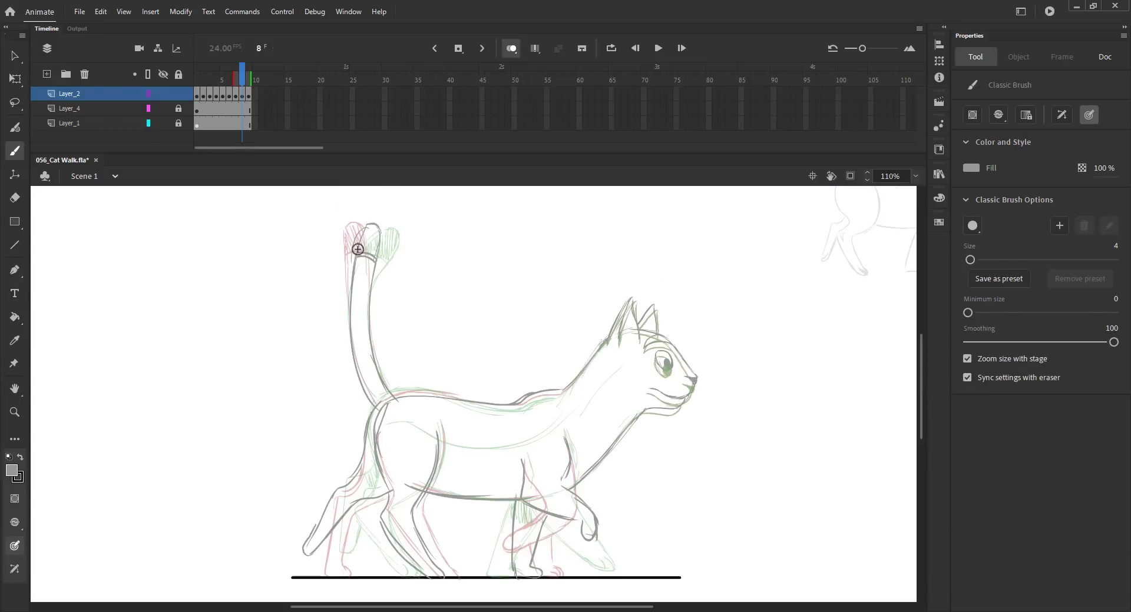
drag(357, 249, 378, 230)
key(ctrl+s)
click(510, 50)
key(ctrl+2)
key(ctrl+s)
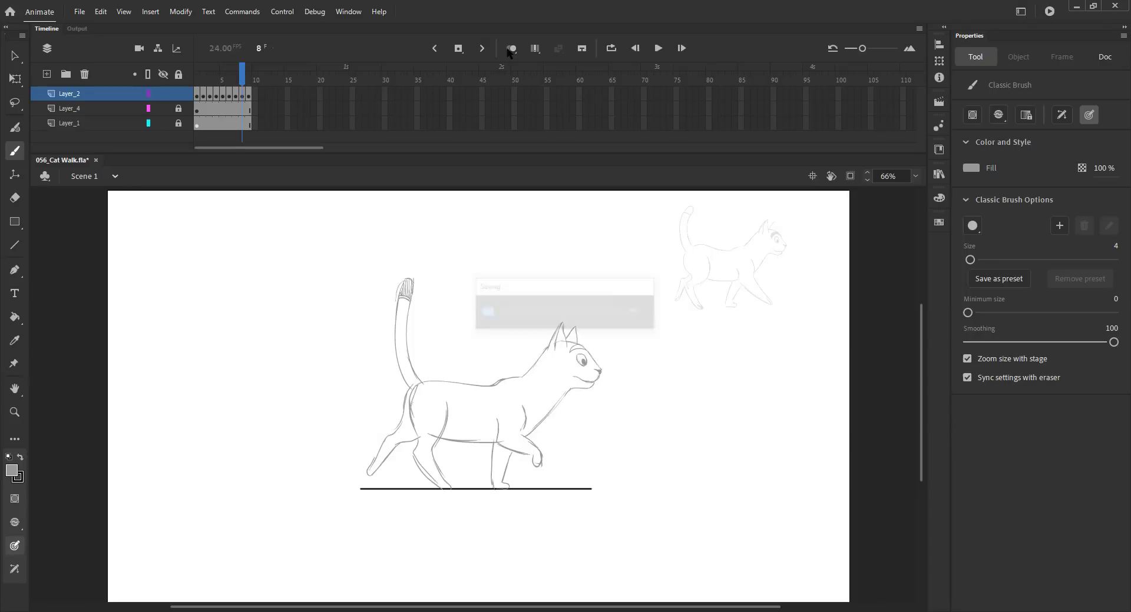
- Remove the repeated closing pose on frame 9 and extend each of the first four drawings to a three-frame hold
key(v)
key(Return)
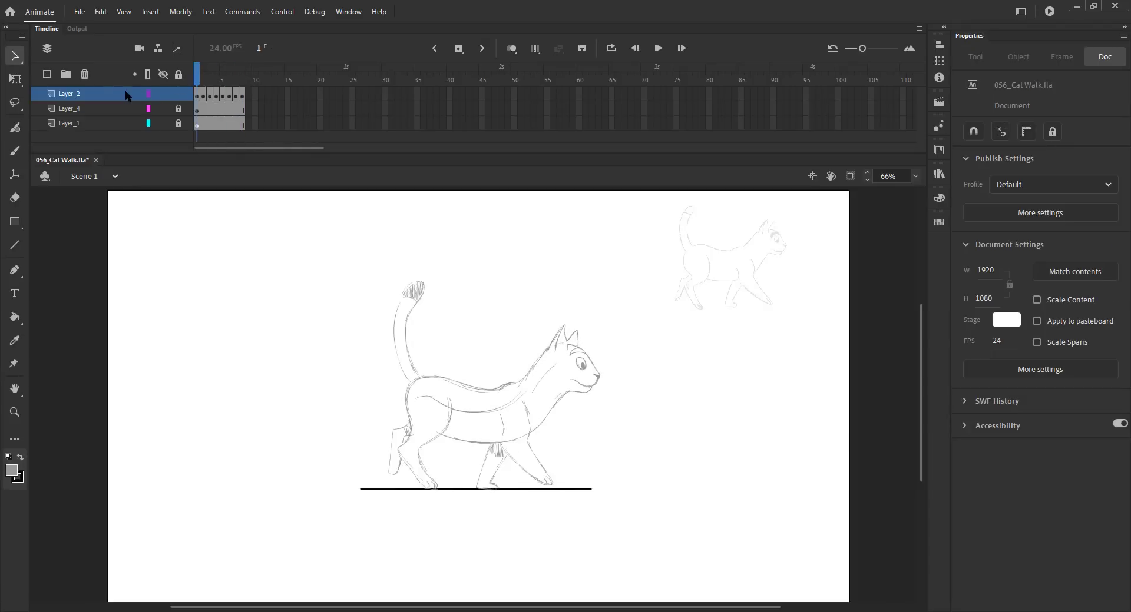
key(F5)
key(F5)
click(216, 80)
key(F5)
key(F5)
click(236, 80)
key(F5)
key(F5)
click(255, 80)
key(F5)
key(F5)
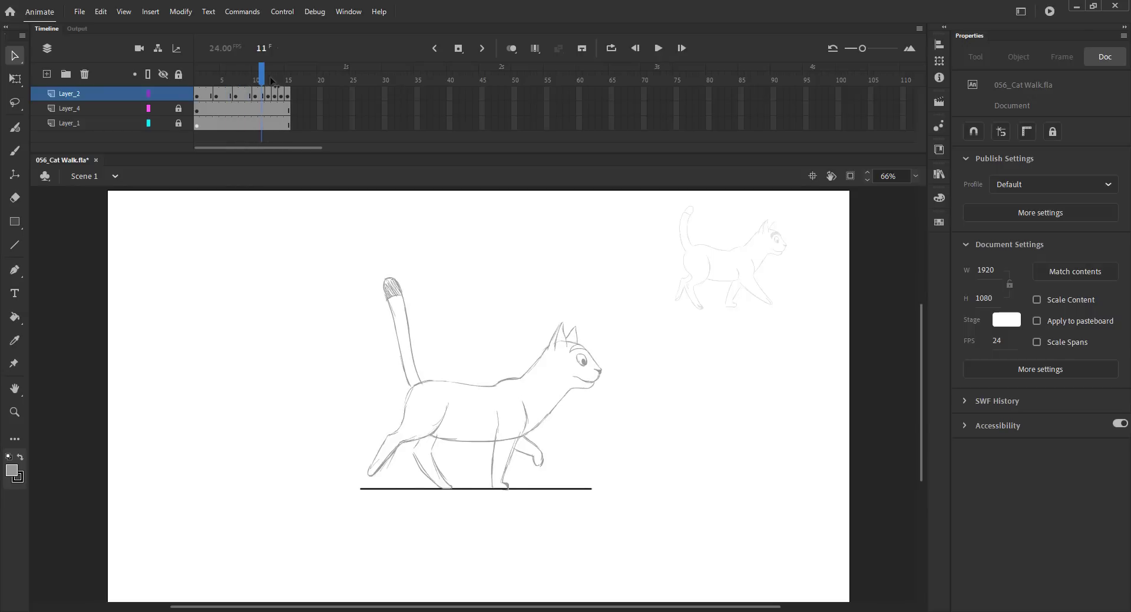
- Extend each of the last four drawings to a three-frame hold, so the walk cycle runs to frame 24
click(274, 80)
key(F5)
click(314, 81)
key(F5)
key(F5)
click(333, 80)
key(F5)
key(F5)
mouse_move(339, 80)
mouse_down()
mouse_move(232, 91)
mouse_move(318, 93)
mouse_move(196, 100)
mouse_move(377, 95)
mouse_up()
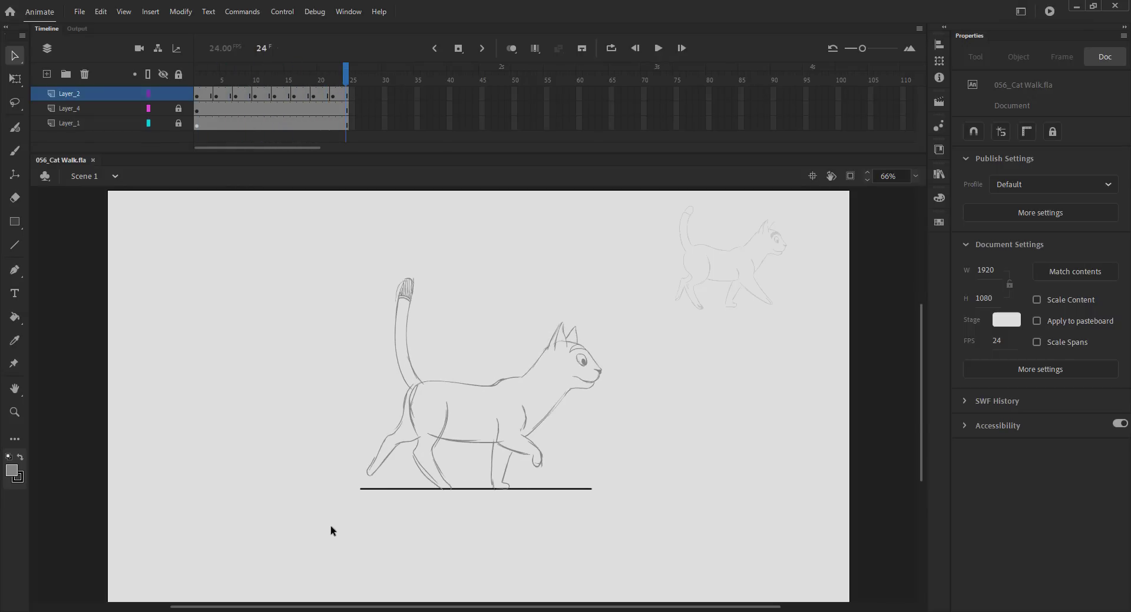